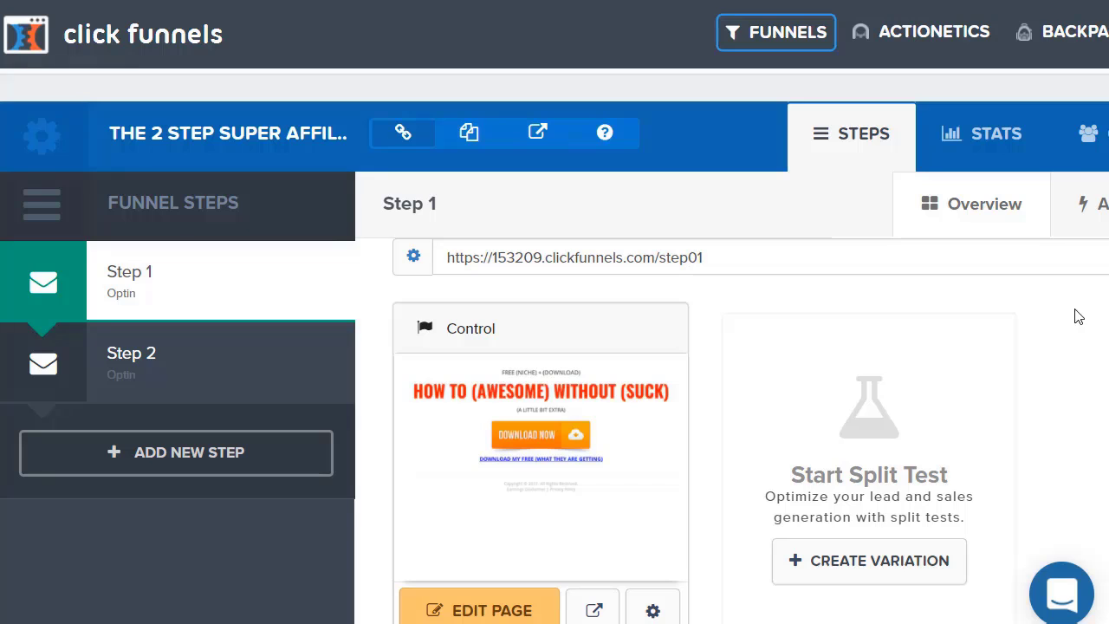
# - Open the Step 1 control page in the page editor and review the headline's font, size and colour settings
pyautogui.scroll(-1, 960, 265)
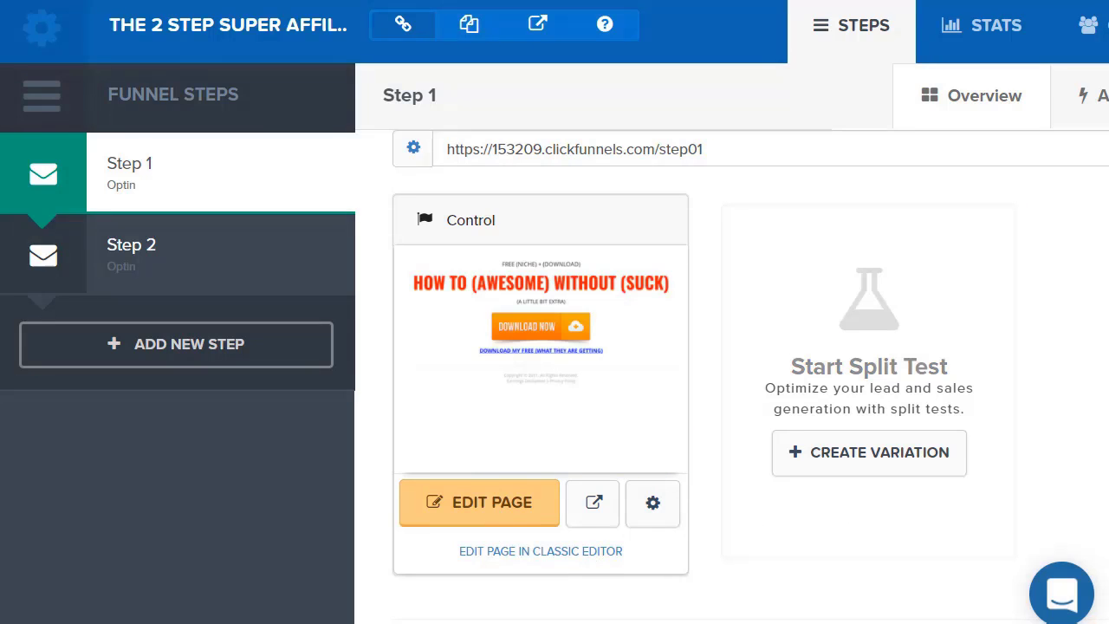
pyautogui.click(479, 503)
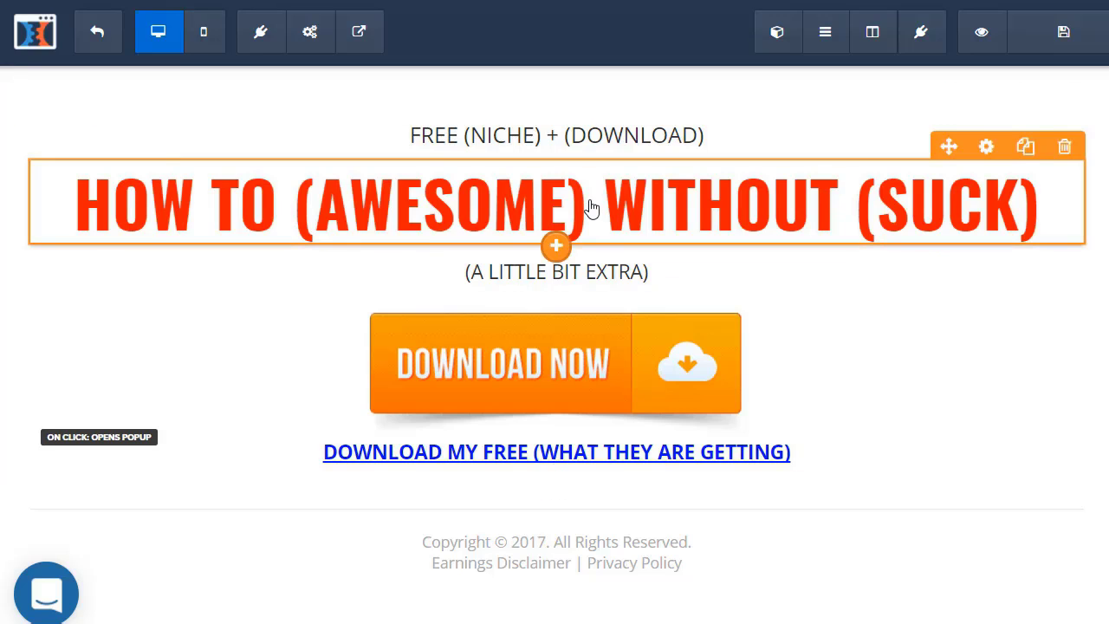
pyautogui.click(857, 203)
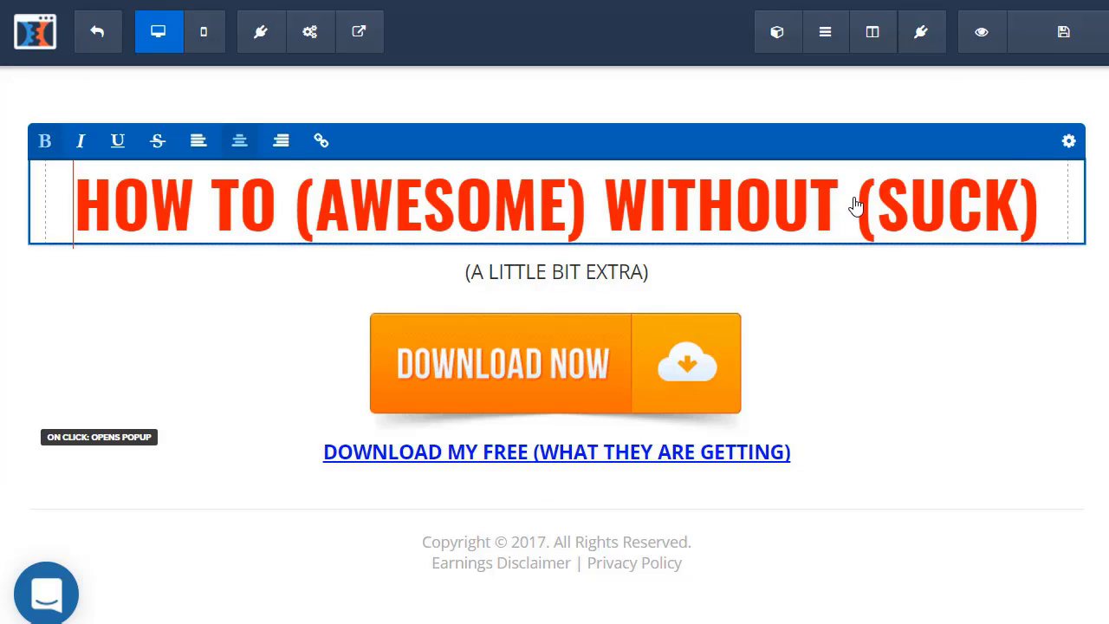
pyautogui.click(1067, 144)
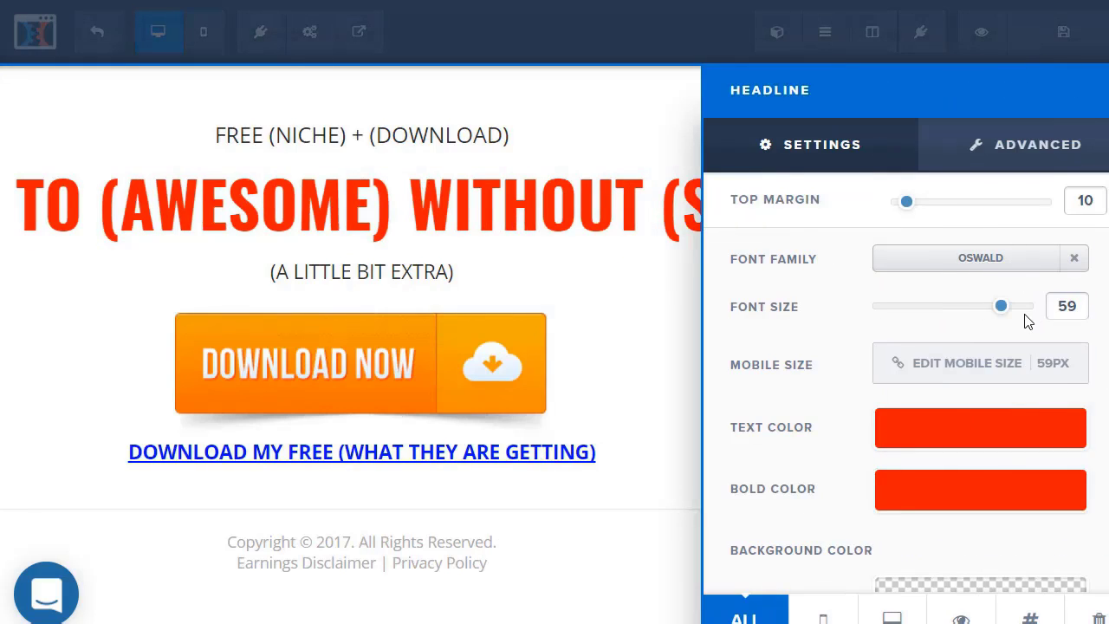
pyautogui.scroll(-5, 910, 404)
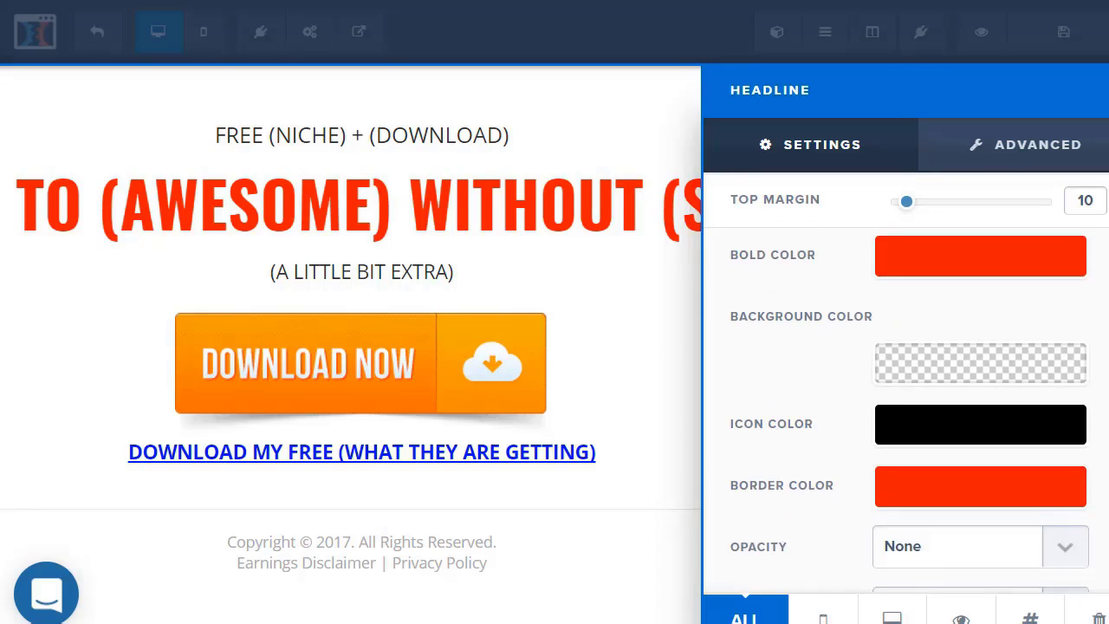
pyautogui.scroll(5, 910, 404)
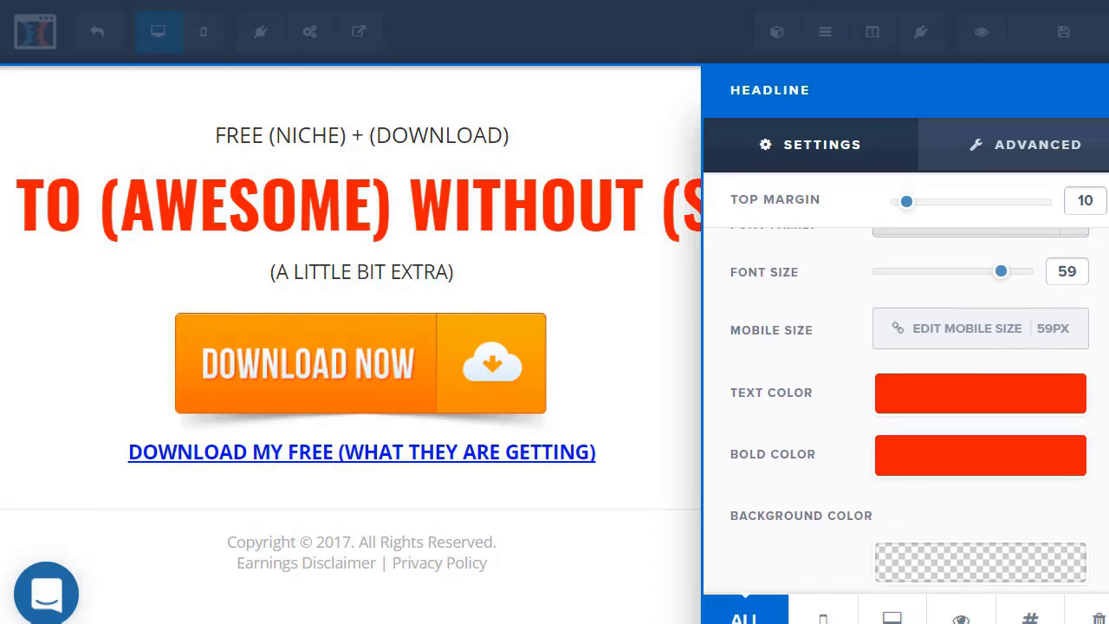
pyautogui.click(554, 136)
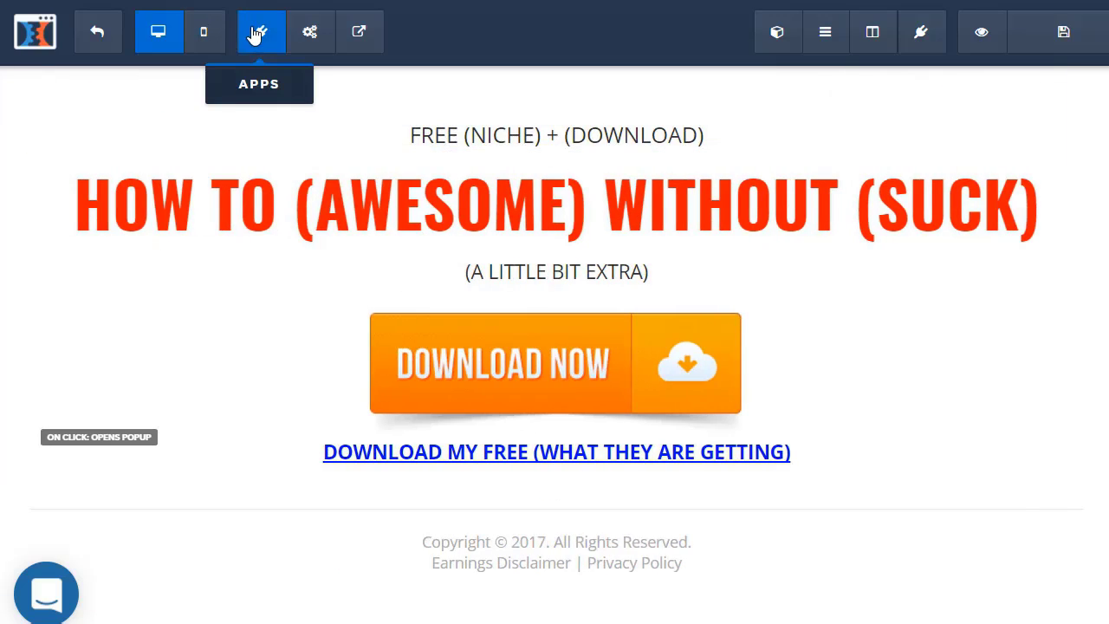
pyautogui.click(313, 35)
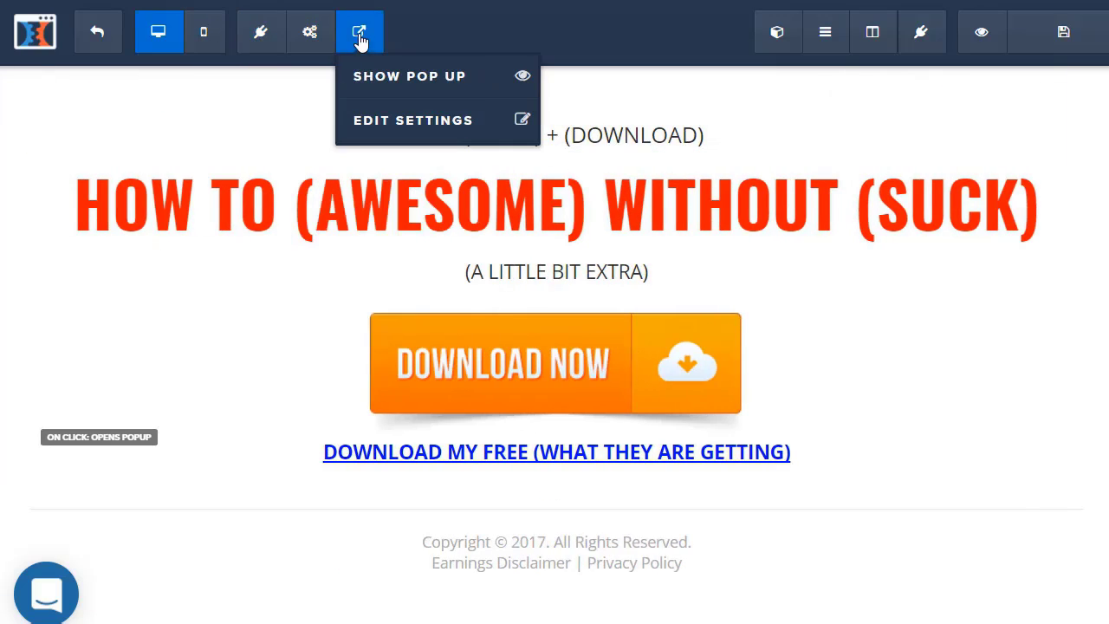
pyautogui.moveTo(777, 35)
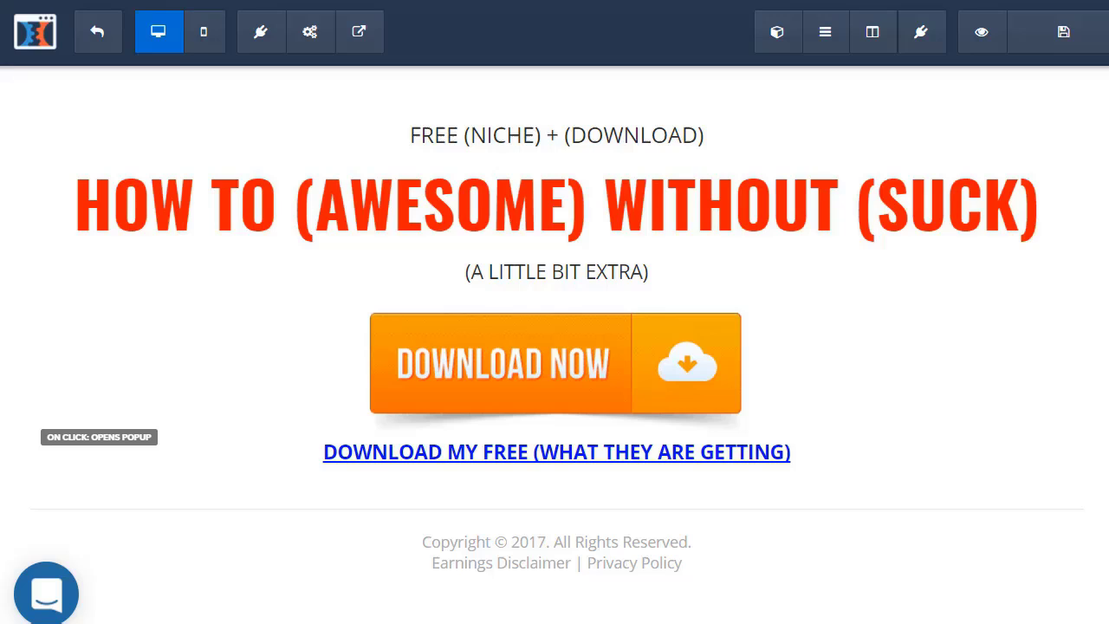
# - Replace the "FREE (NICHE) + (DOWNLOAD)" line above the headline with "CHANGE THIS"
pyautogui.click(678, 136)
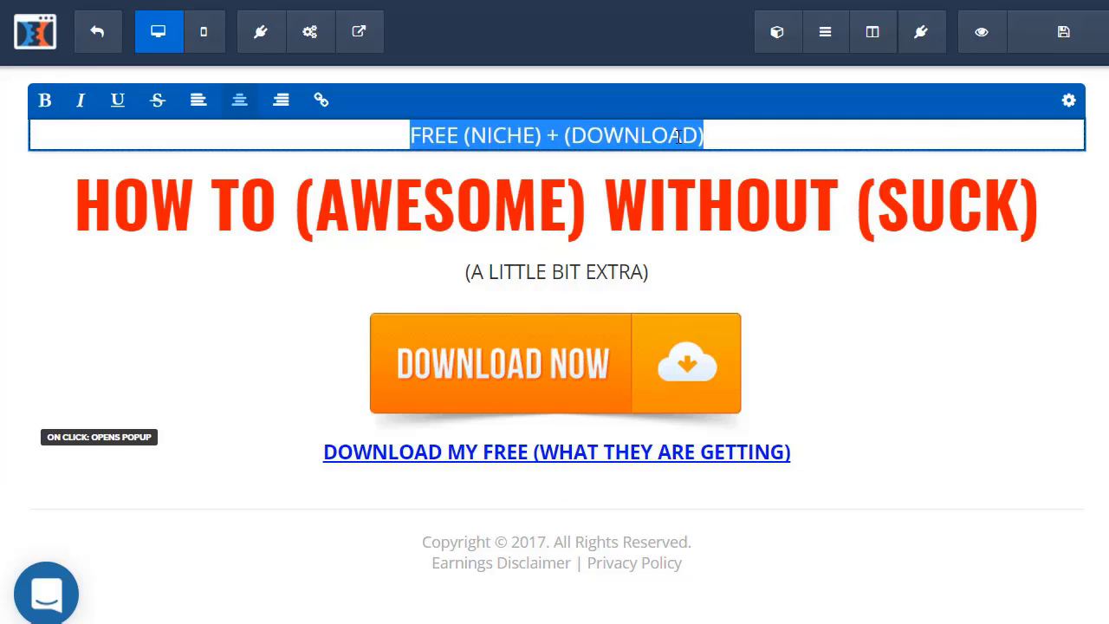
pyautogui.write('CHANG')
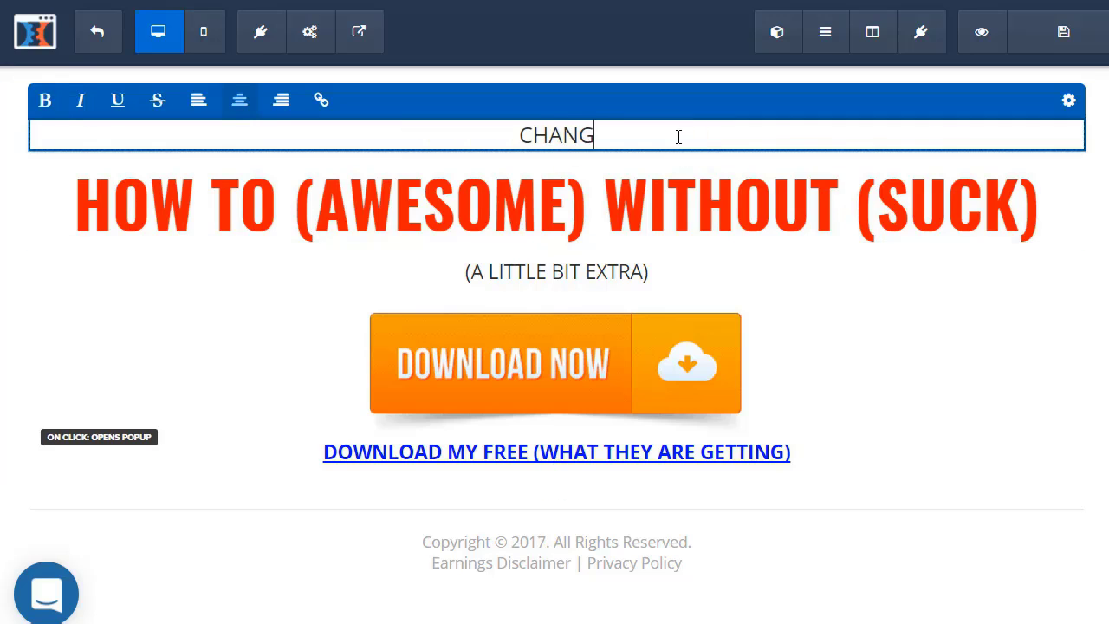
pyautogui.write('E THIS')
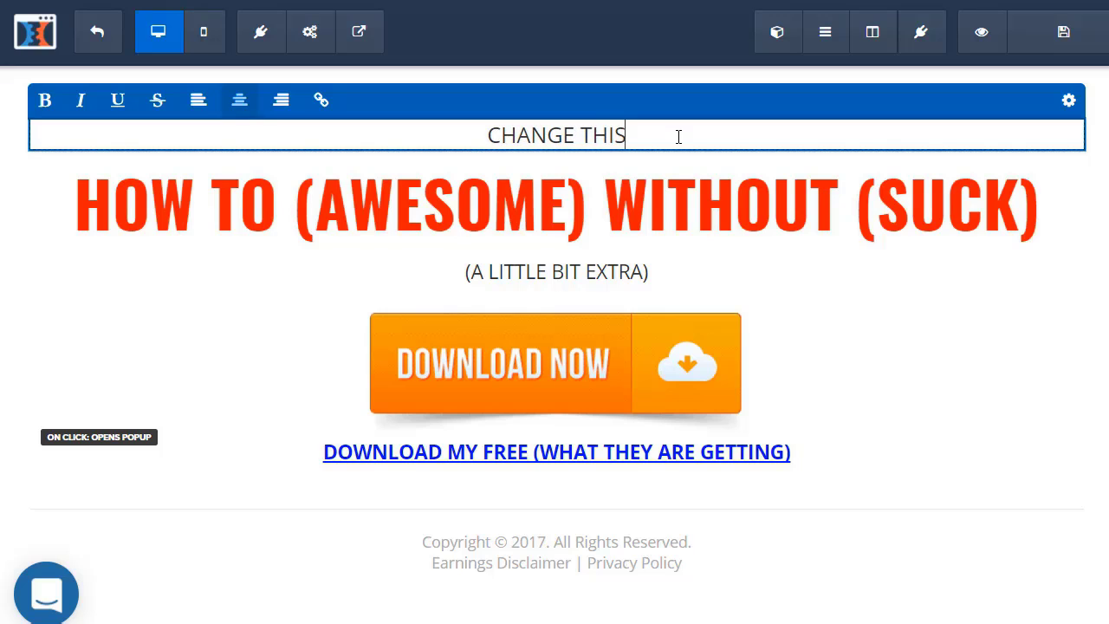
# - Review the text settings of the "CHANGE THIS" line and exit the page editor without saving the changes
pyautogui.click(1068, 101)
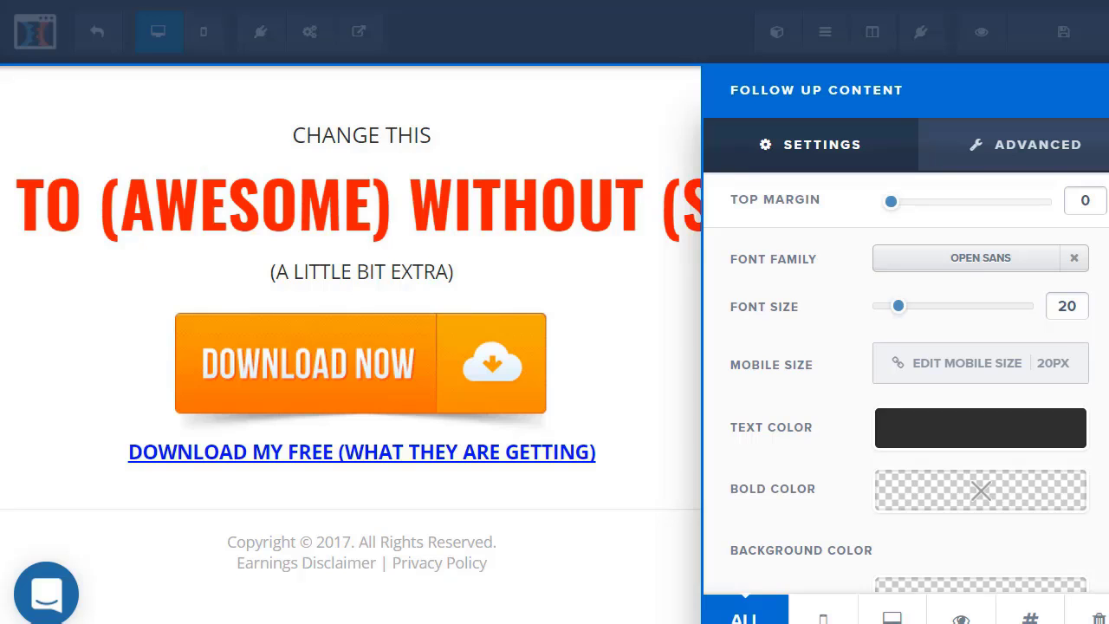
pyautogui.scroll(-4, 906, 390)
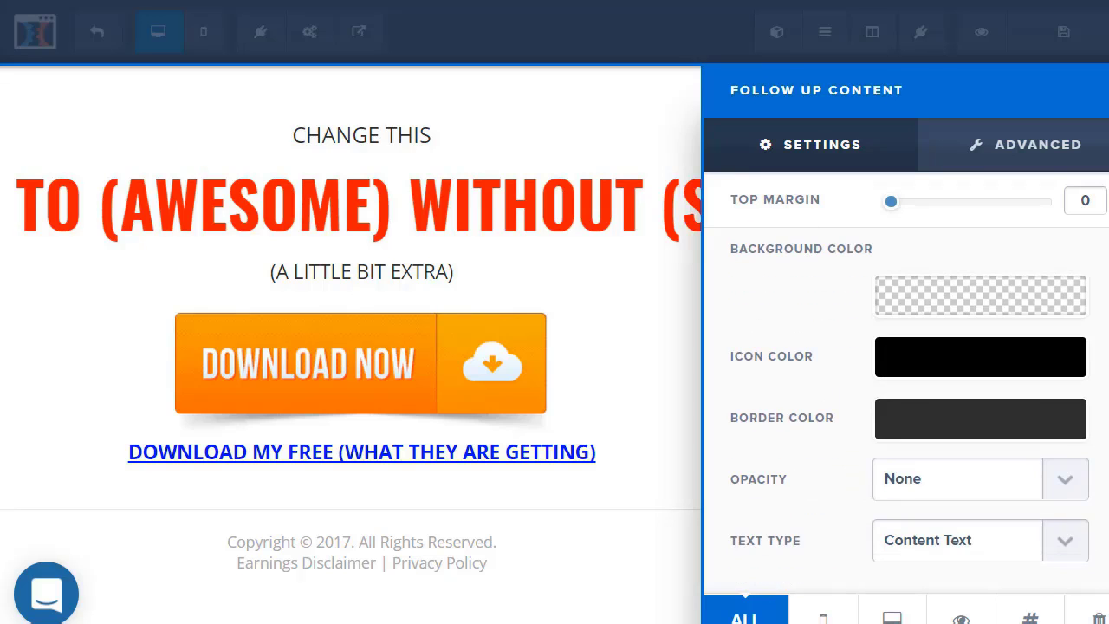
pyautogui.scroll(4, 906, 390)
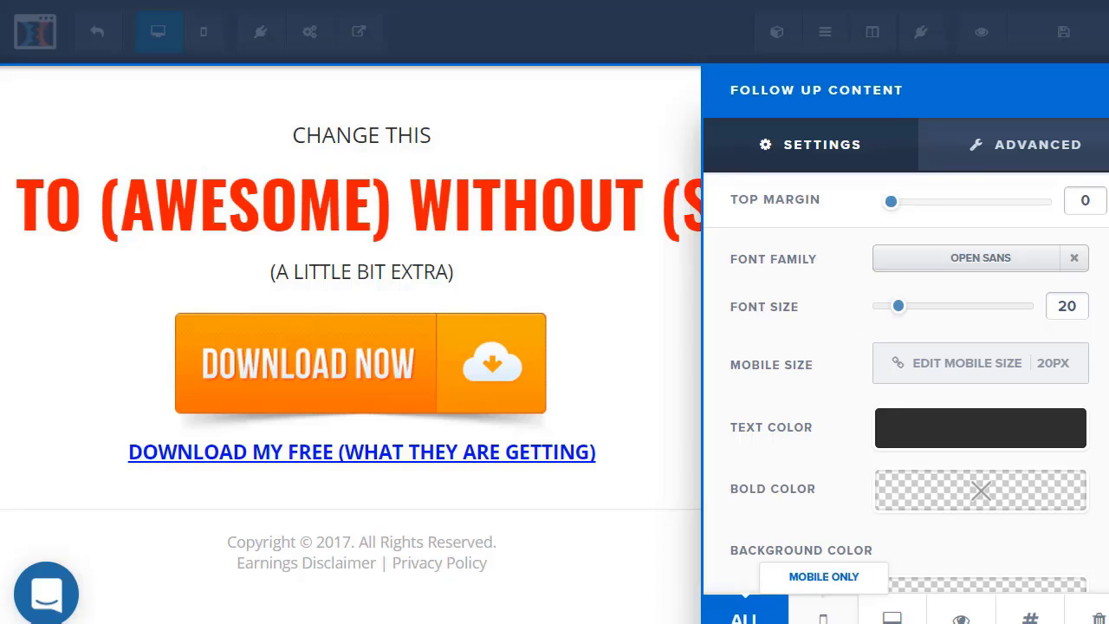
pyautogui.click(604, 268)
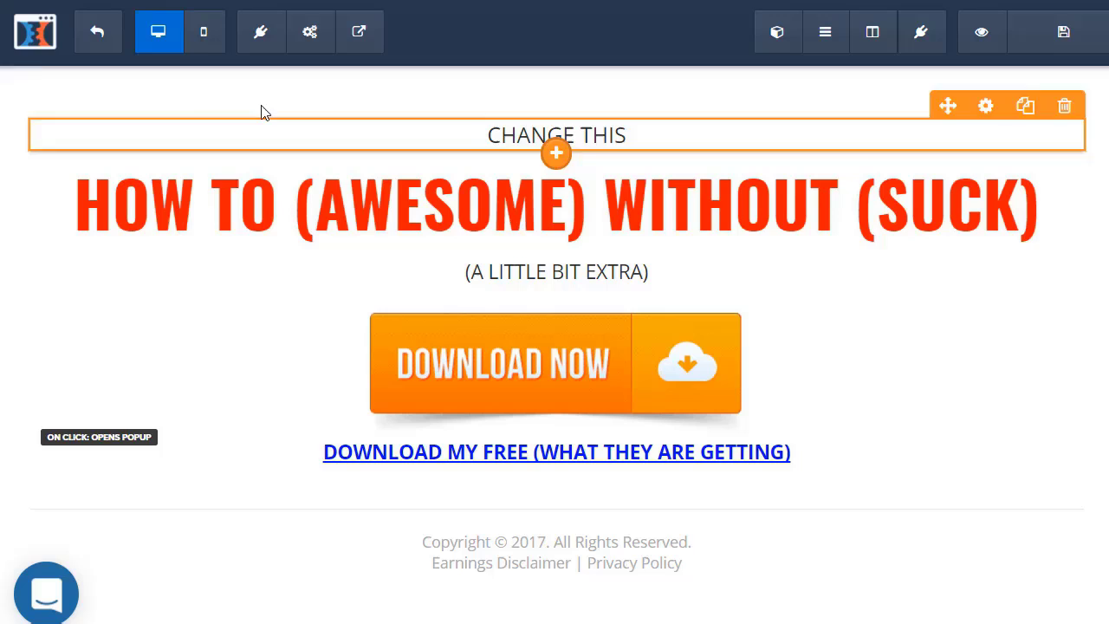
pyautogui.click(106, 41)
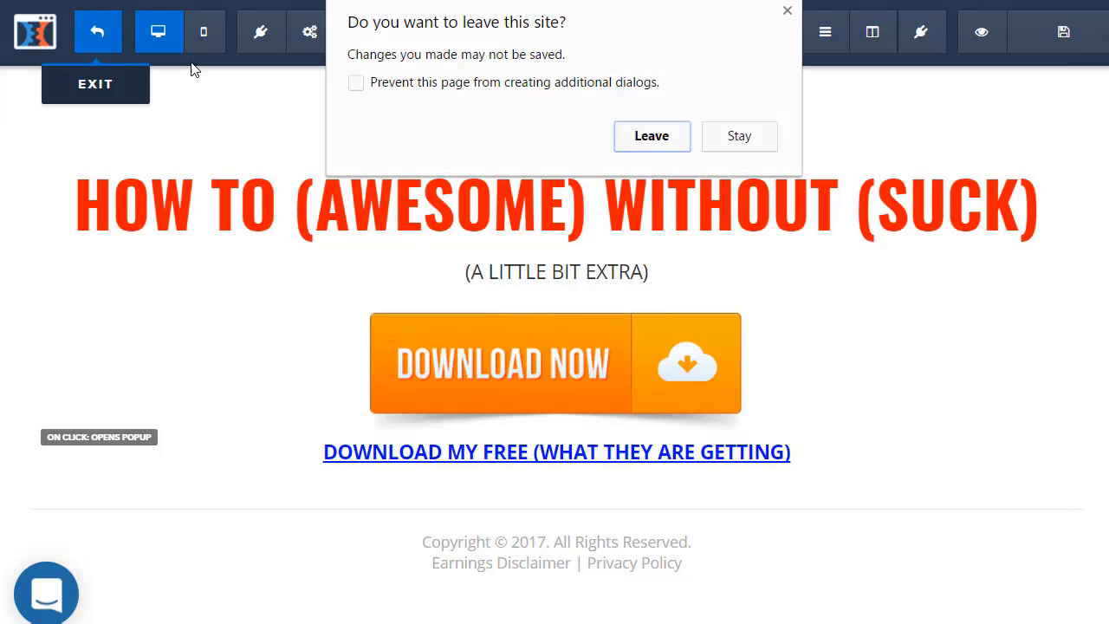
pyautogui.click(641, 148)
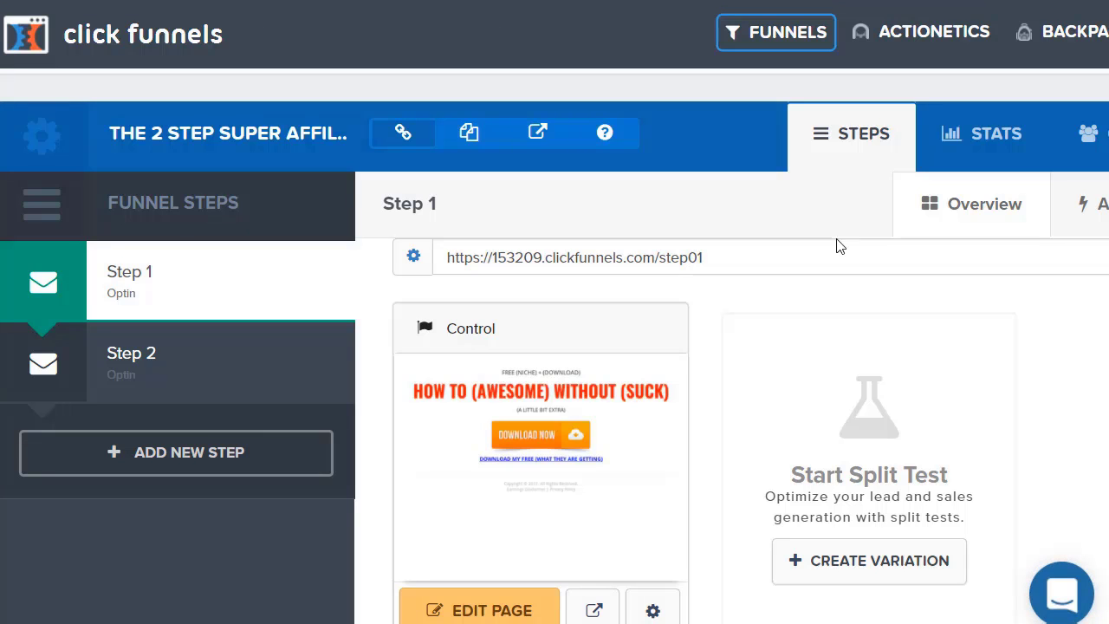
# - Add a new funnel step named "testtest" with the path "testtest"
pyautogui.click(203, 459)
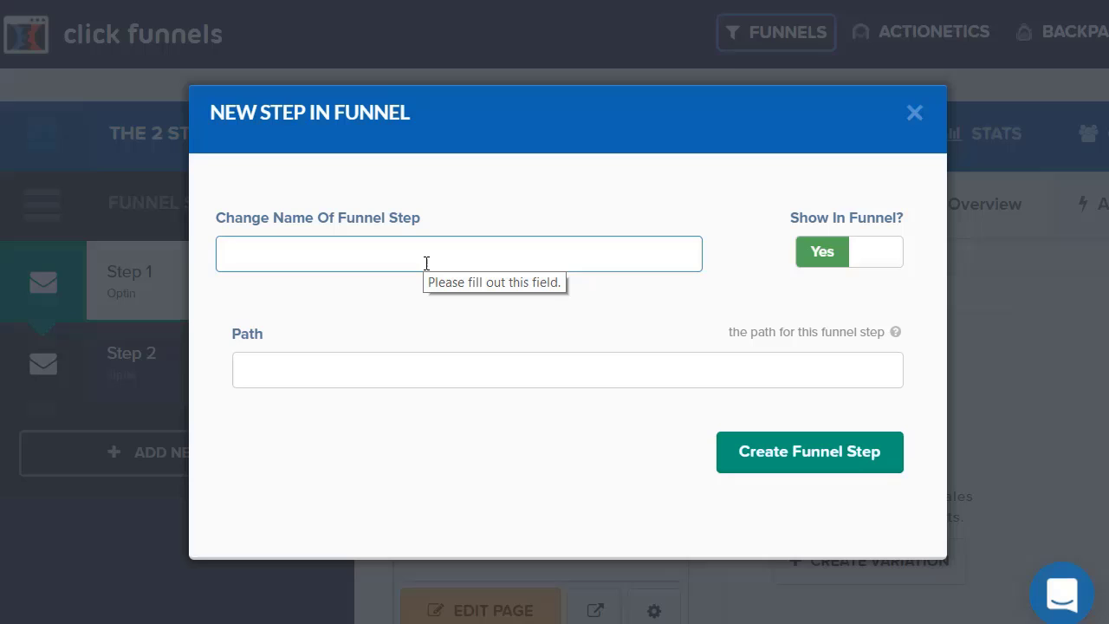
pyautogui.write('testtest')
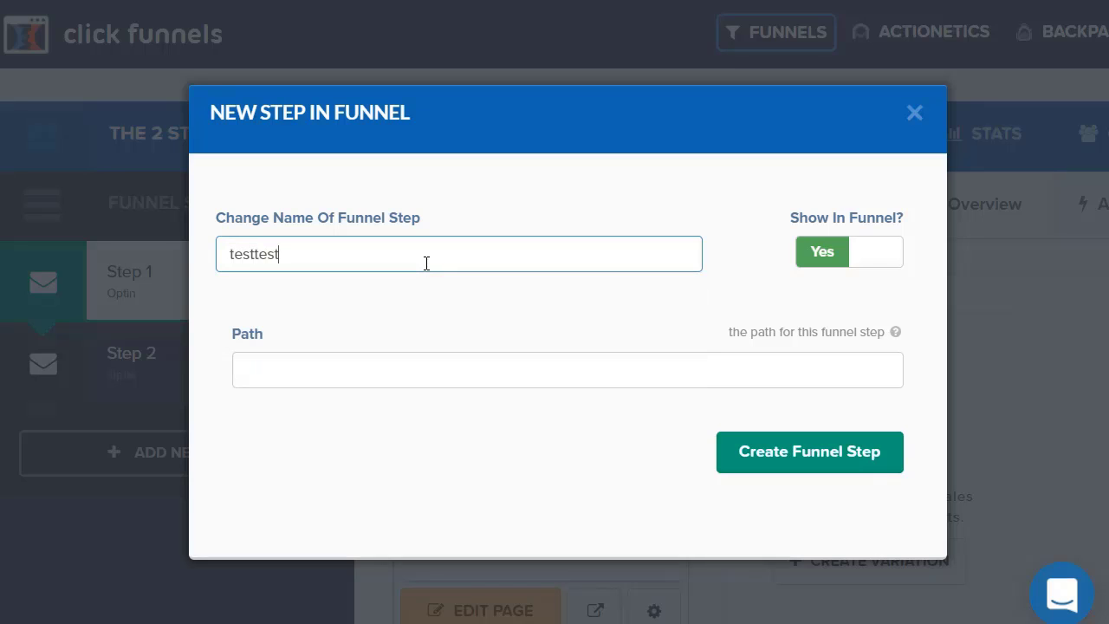
pyautogui.hotkey('ctrl', 'a')
pyautogui.hotkey('ctrl', 'c')
pyautogui.click(482, 379)
pyautogui.hotkey('ctrl', 'v')
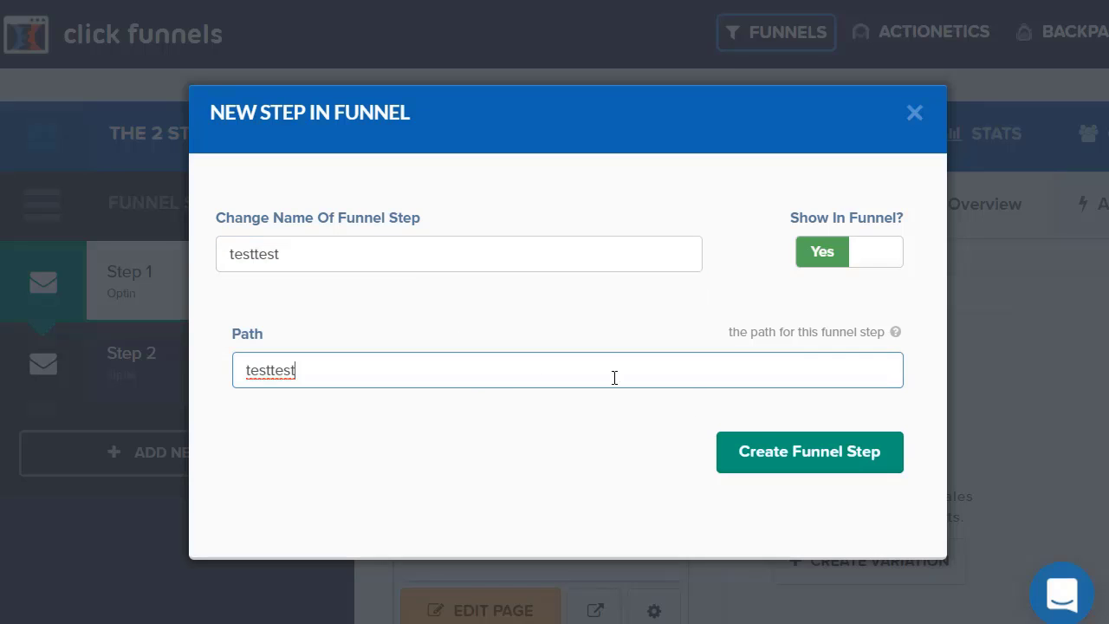
pyautogui.click(772, 460)
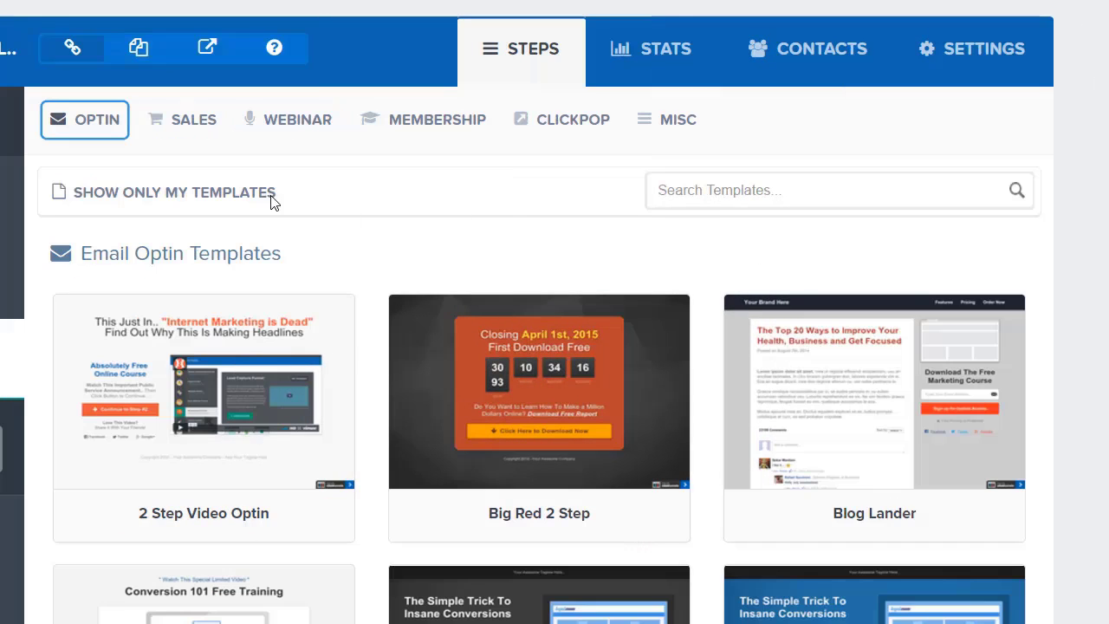
# - Browse the Email Optin templates and the kinds of optin pages available for the new step
pyautogui.moveTo(490, 124)
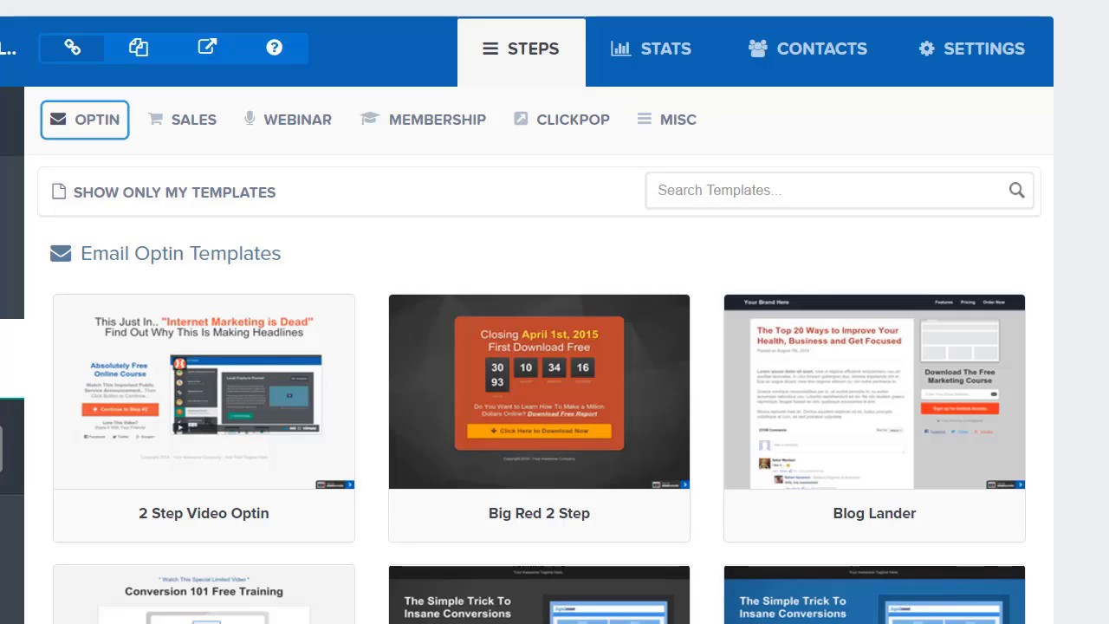
pyautogui.scroll(-10, 539, 347)
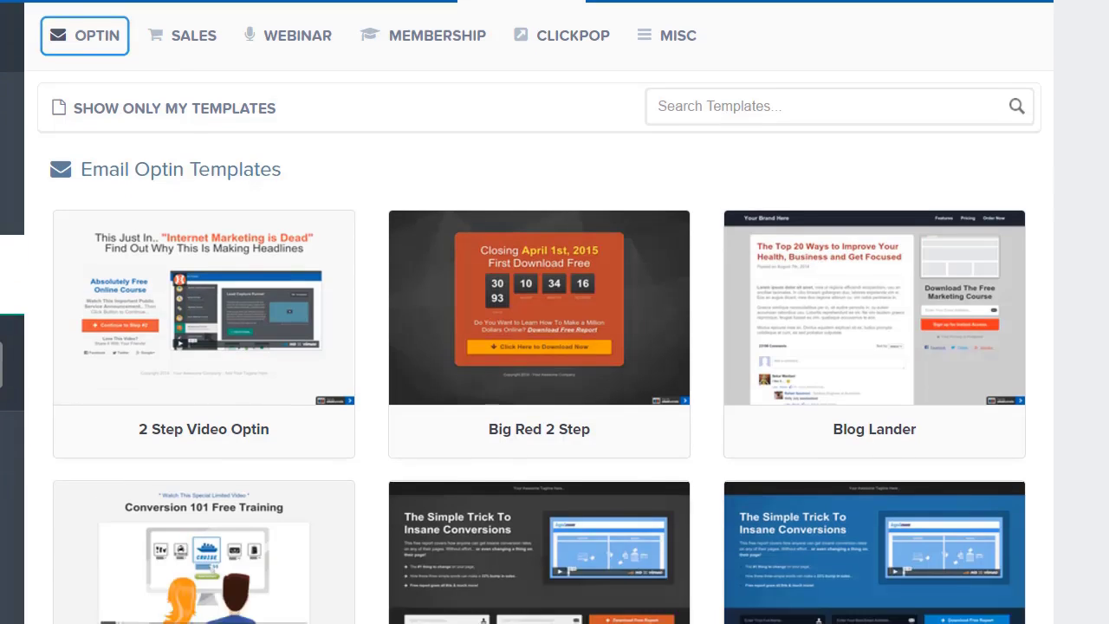
pyautogui.scroll(-1, 877, 354)
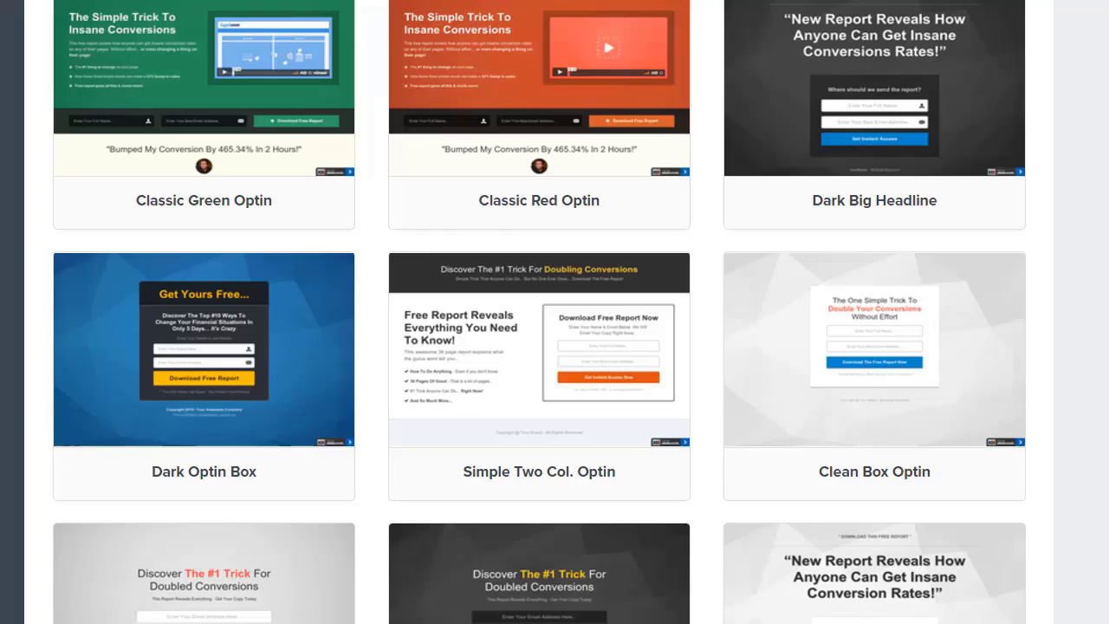
pyautogui.scroll(-10, 539, 312)
pyautogui.scroll(-9, 539, 312)
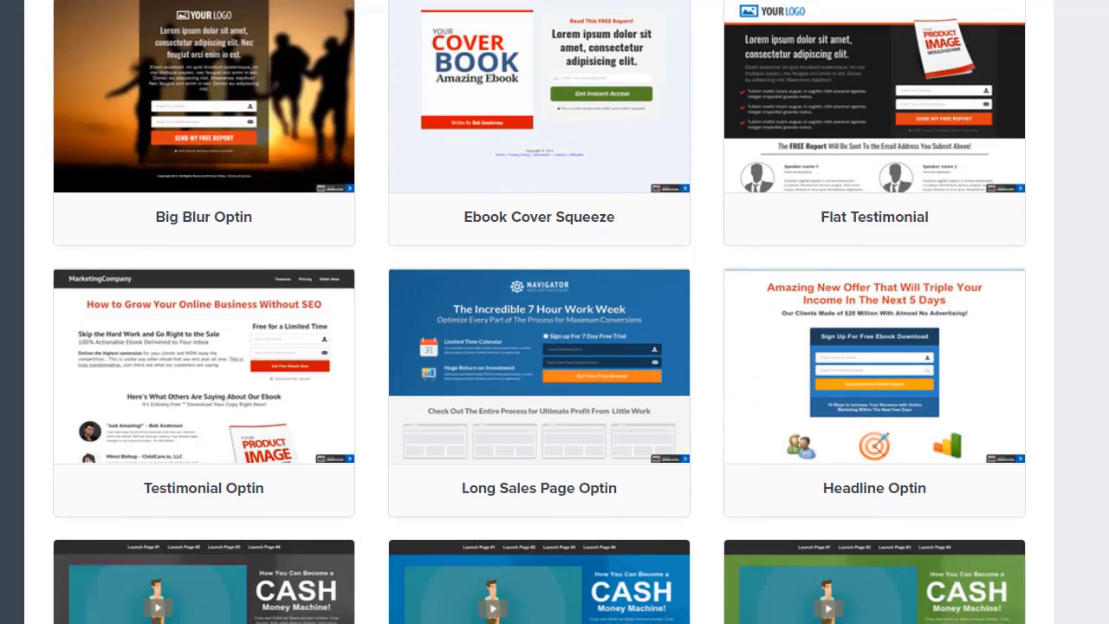
pyautogui.scroll(-1, 539, 312)
pyautogui.scroll(5, 539, 312)
pyautogui.scroll(17, 539, 312)
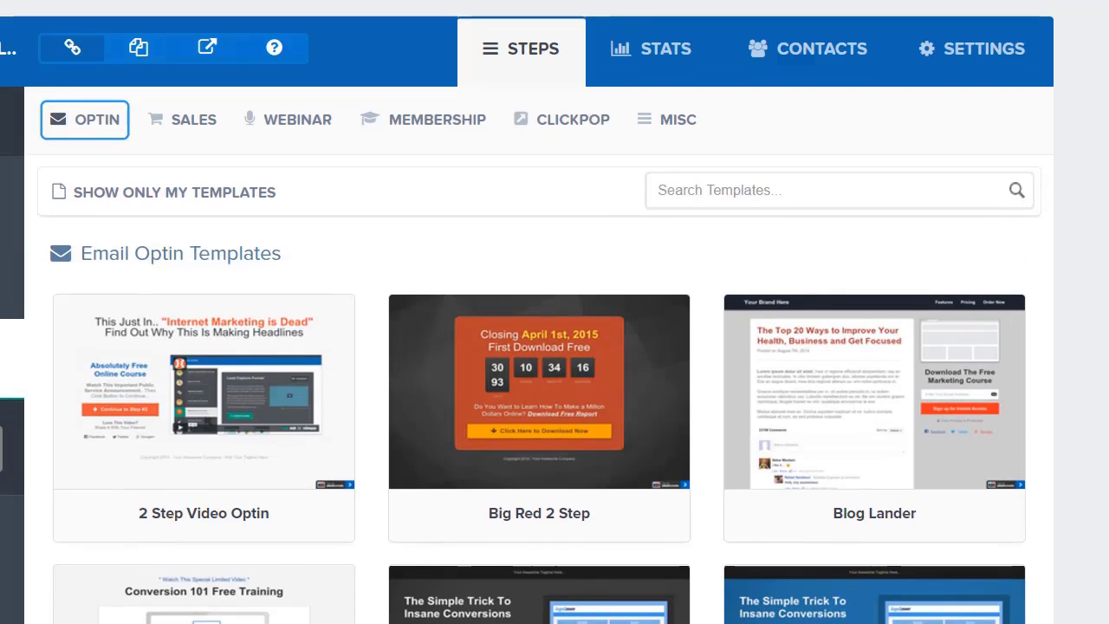
pyautogui.click(97, 123)
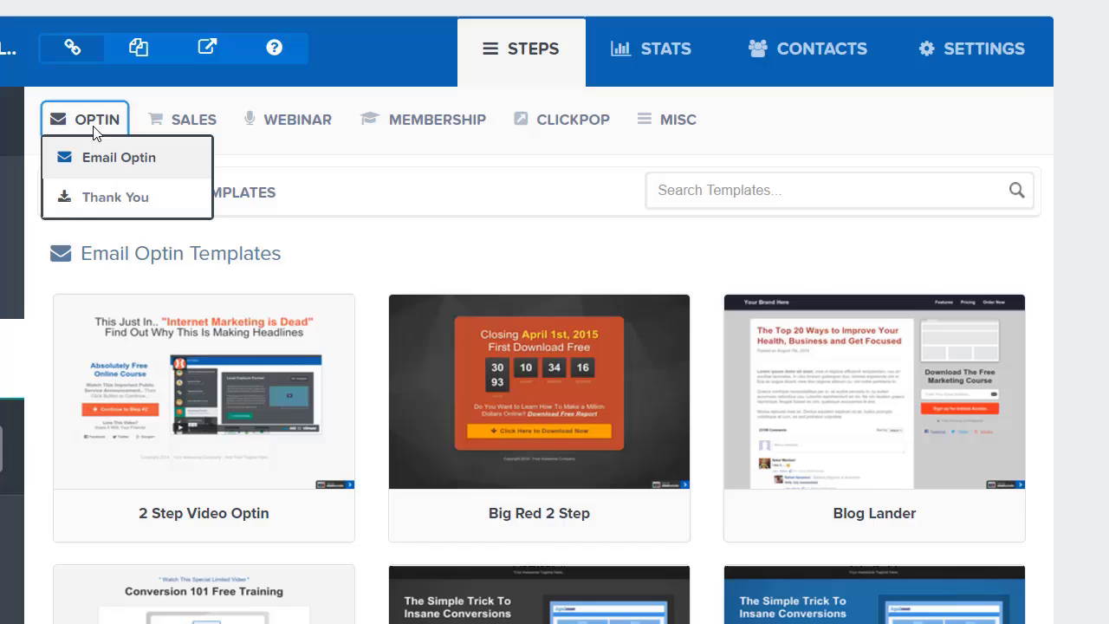
# - Display the Sales Page templates and look through the available designs
pyautogui.click(195, 120)
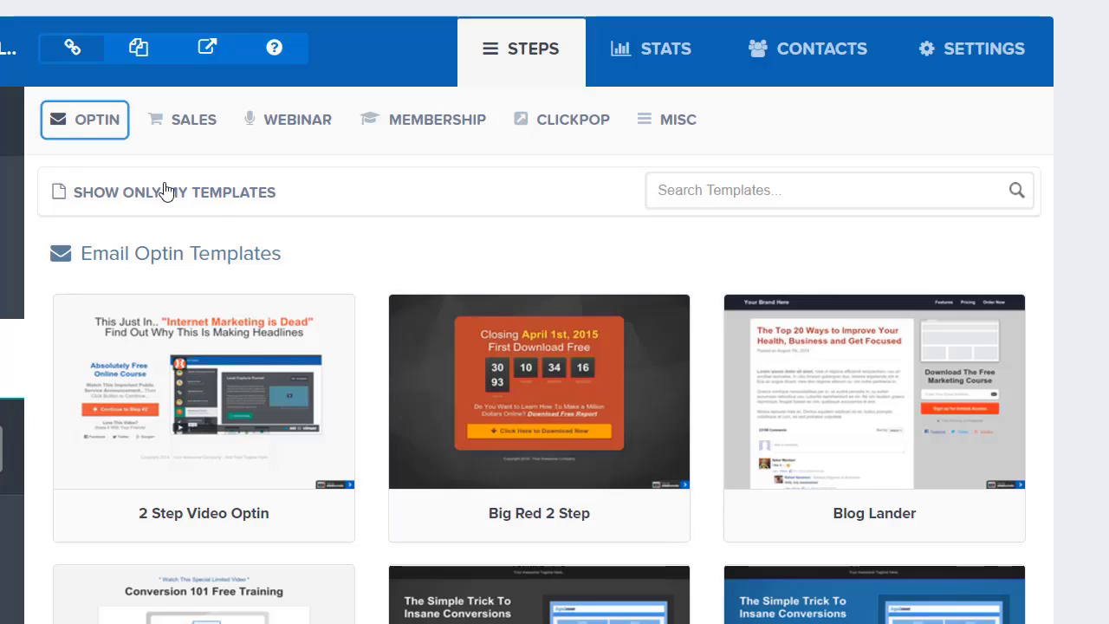
pyautogui.click(87, 124)
pyautogui.click(184, 120)
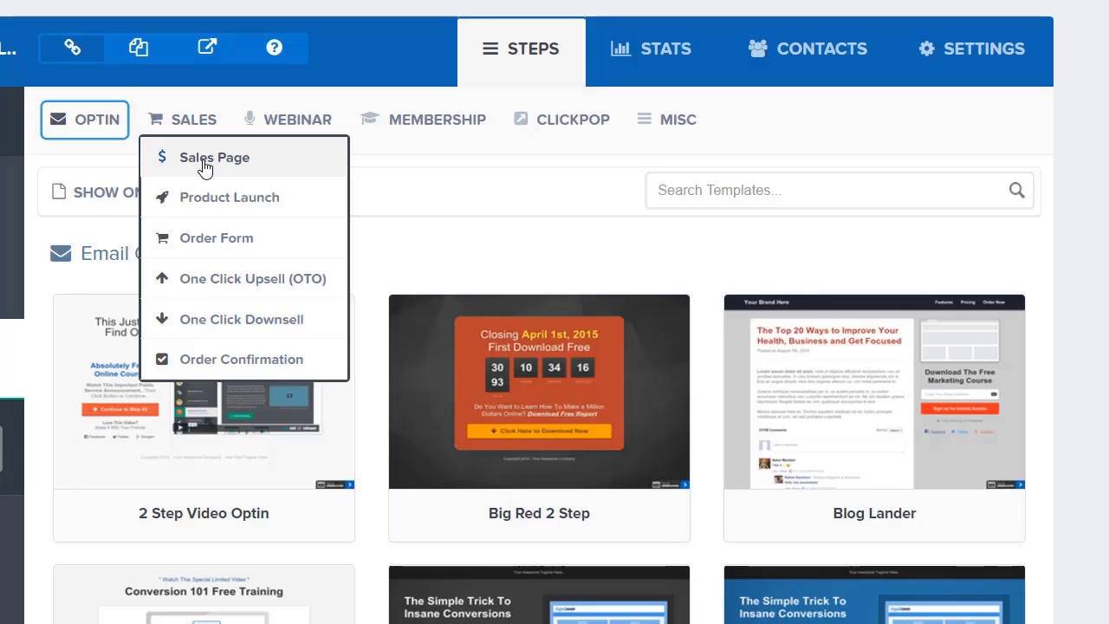
pyautogui.click(171, 158)
pyautogui.scroll(-10, 1004, 209)
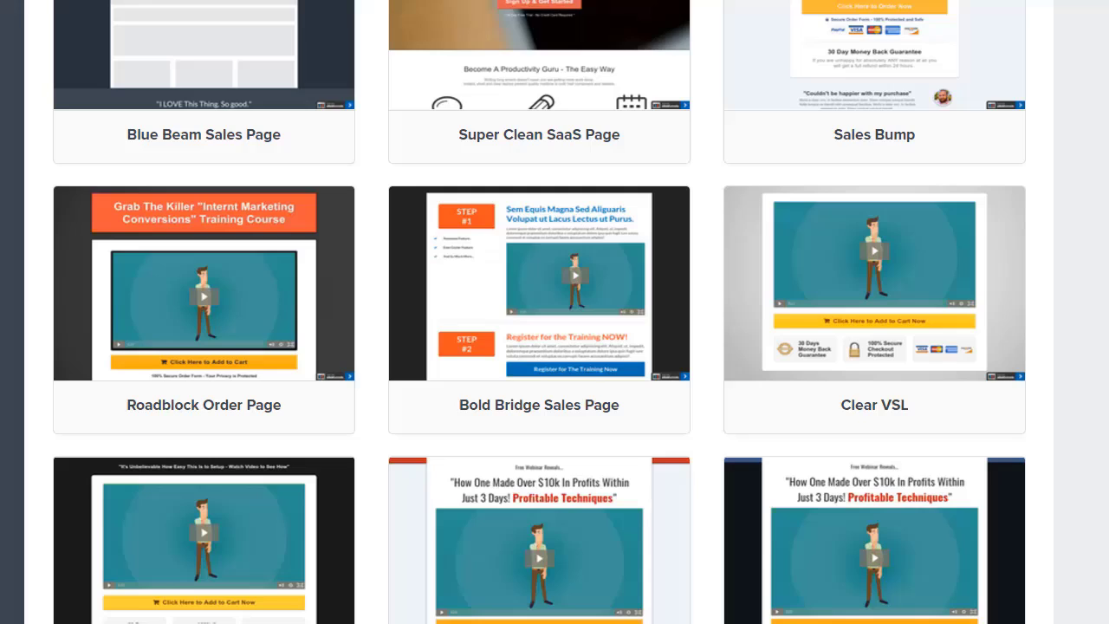
pyautogui.scroll(-1, 555, 312)
pyautogui.scroll(11, 465, 182)
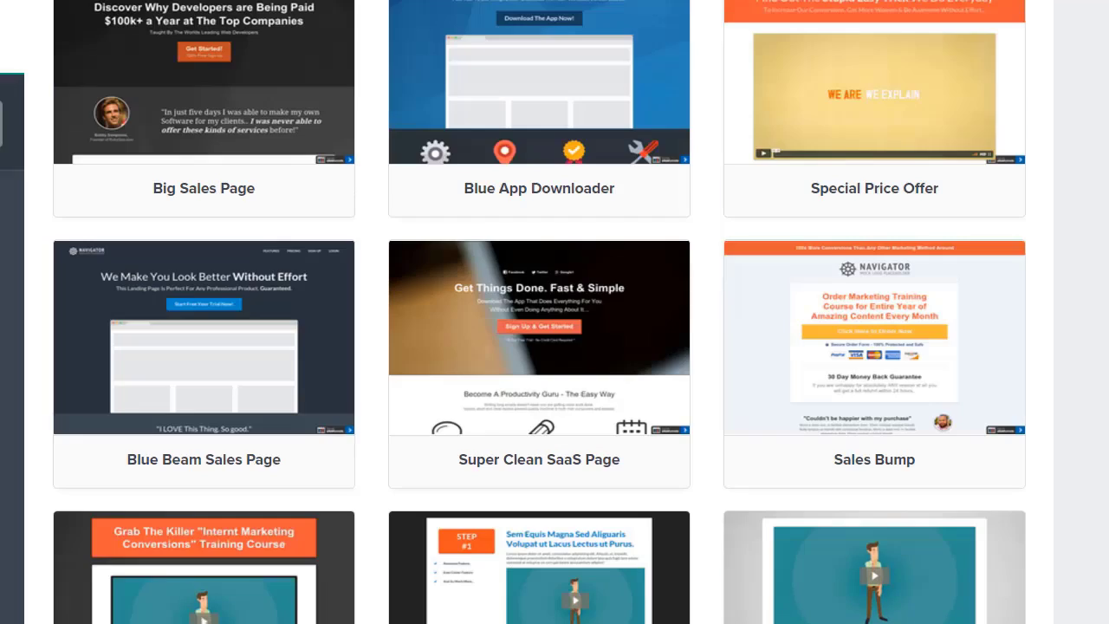
# - Display the webinar Registration templates and look through the available designs
pyautogui.moveTo(280, 131)
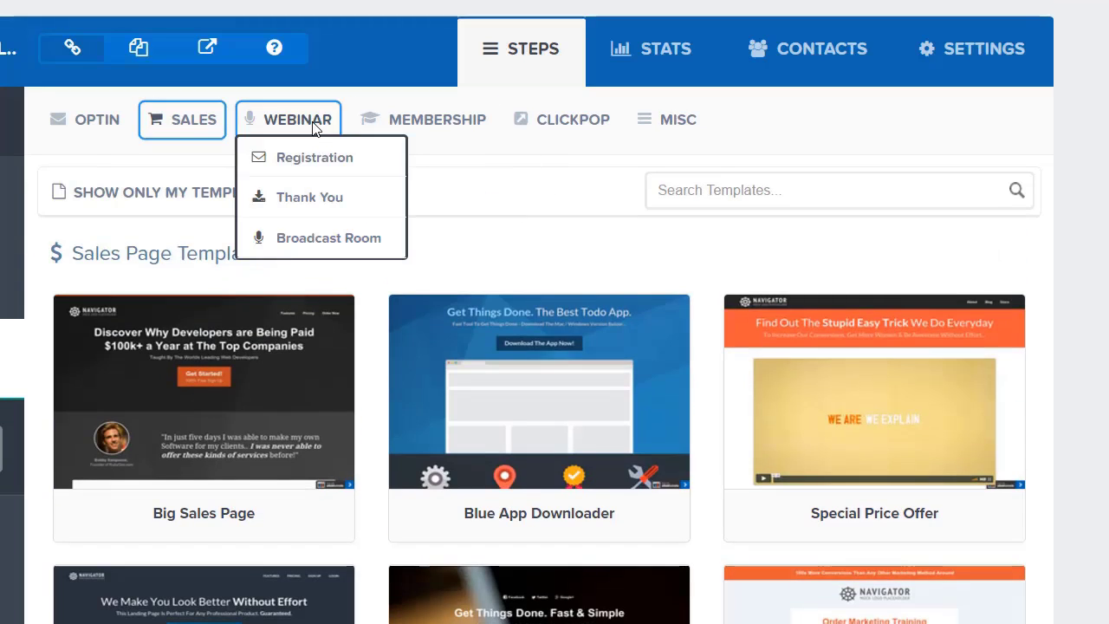
pyautogui.click(289, 164)
pyautogui.scroll(-6, 289, 173)
pyautogui.scroll(-6, 320, 106)
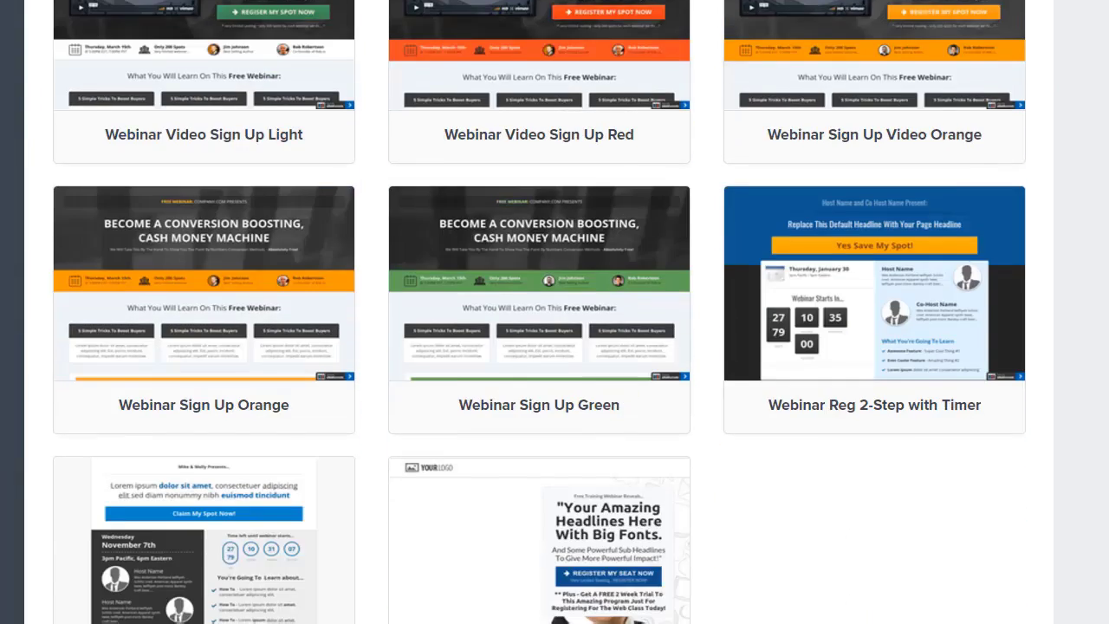
pyautogui.scroll(12, 321, 106)
pyautogui.moveTo(321, 106)
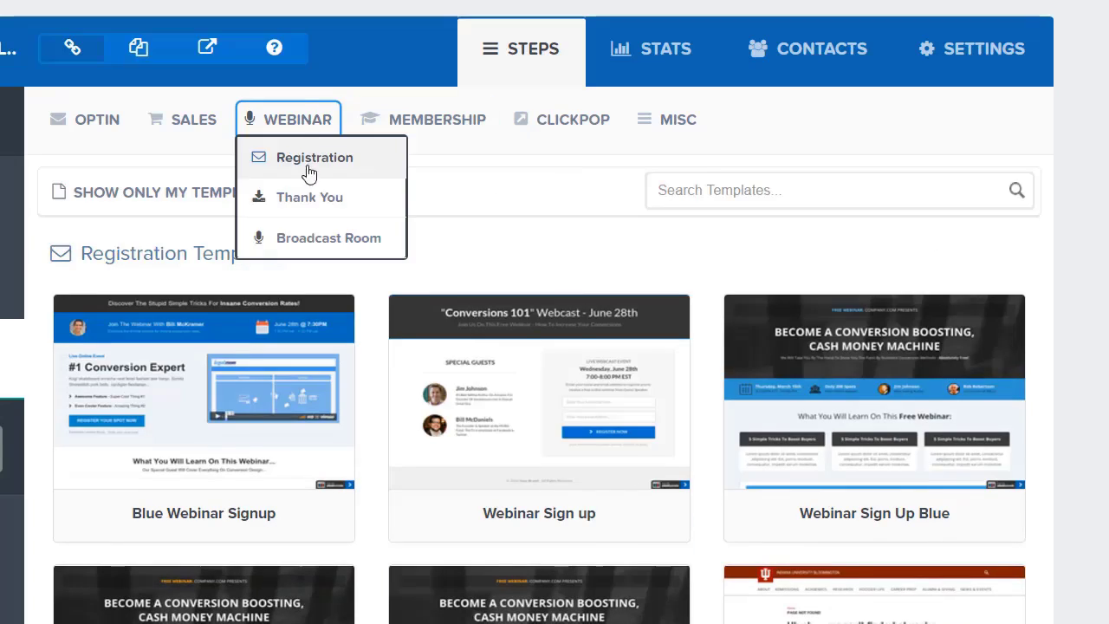
# - Display the webinar Thank You templates, followed by the Broadcast Room templates, and look over their designs
pyautogui.click(305, 196)
pyautogui.moveTo(318, 139)
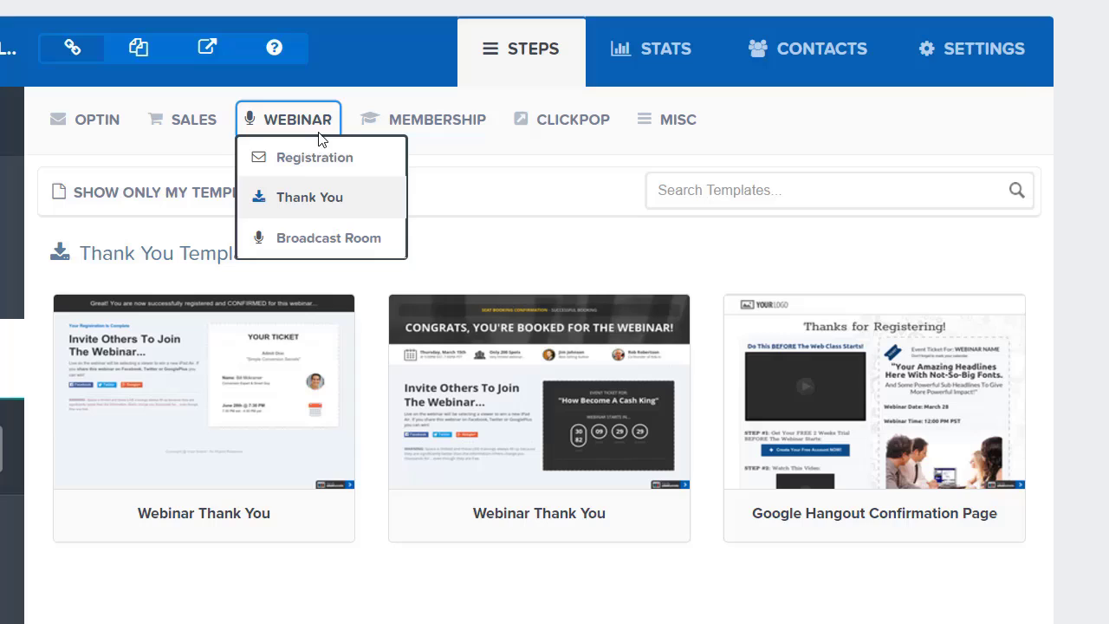
pyautogui.click(310, 238)
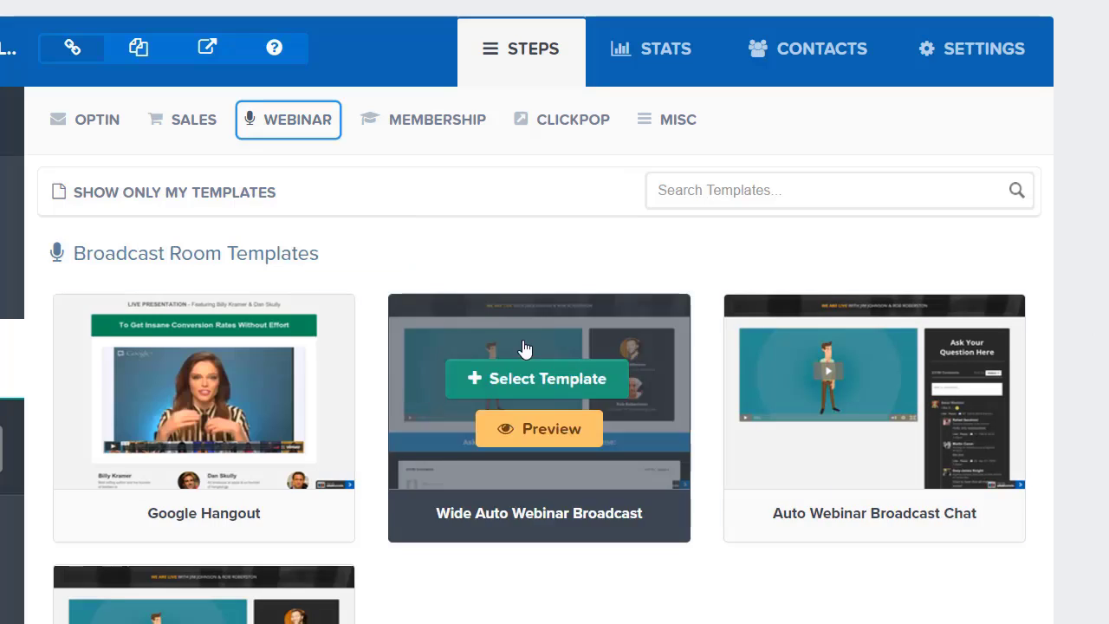
pyautogui.moveTo(421, 122)
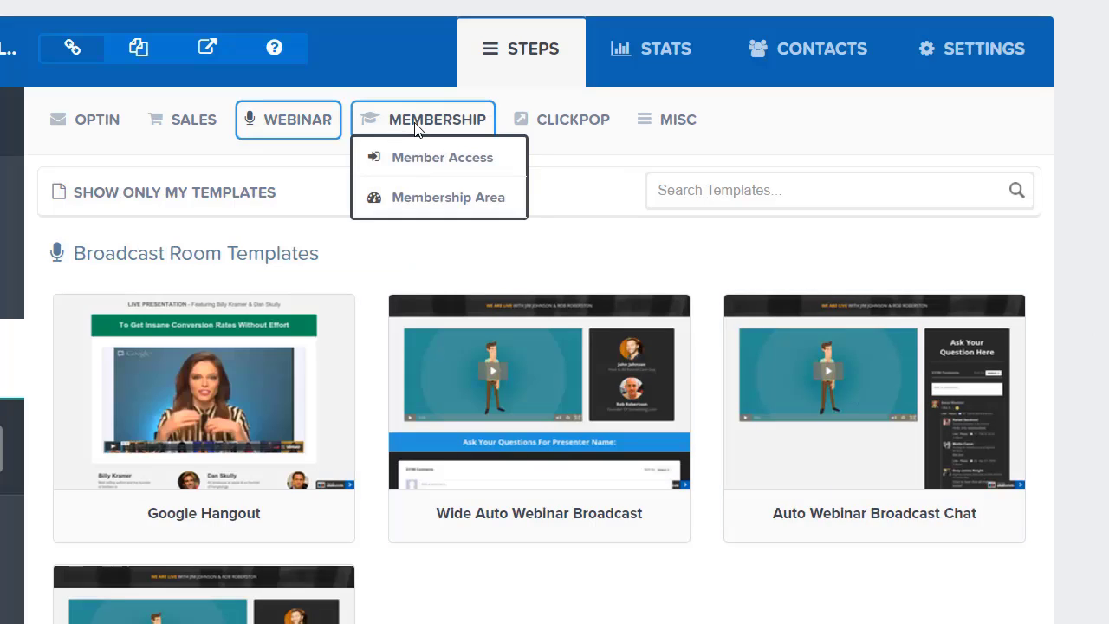
# - Display the Misc templates and look through the range of available designs before returning to the template categories
pyautogui.click(674, 124)
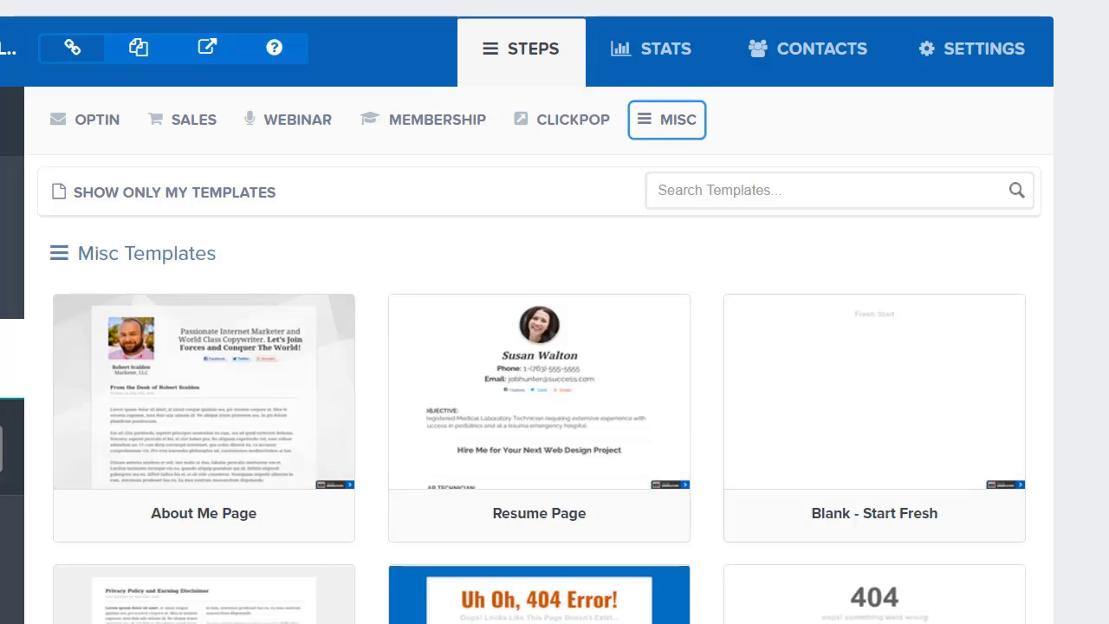
pyautogui.scroll(-4, 936, 312)
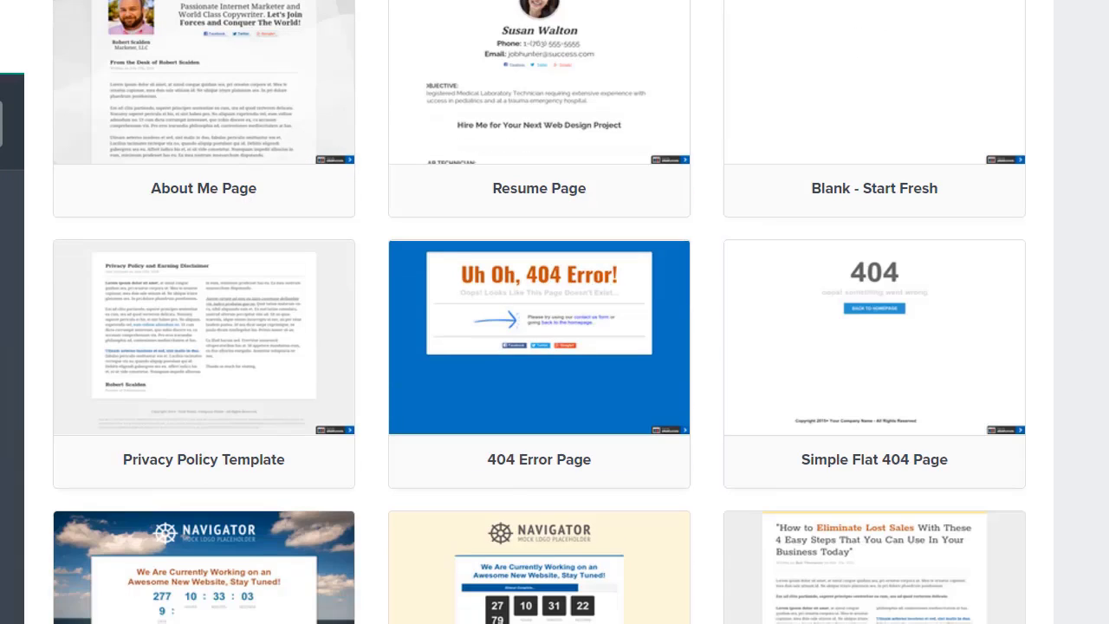
pyautogui.scroll(-4, 555, 312)
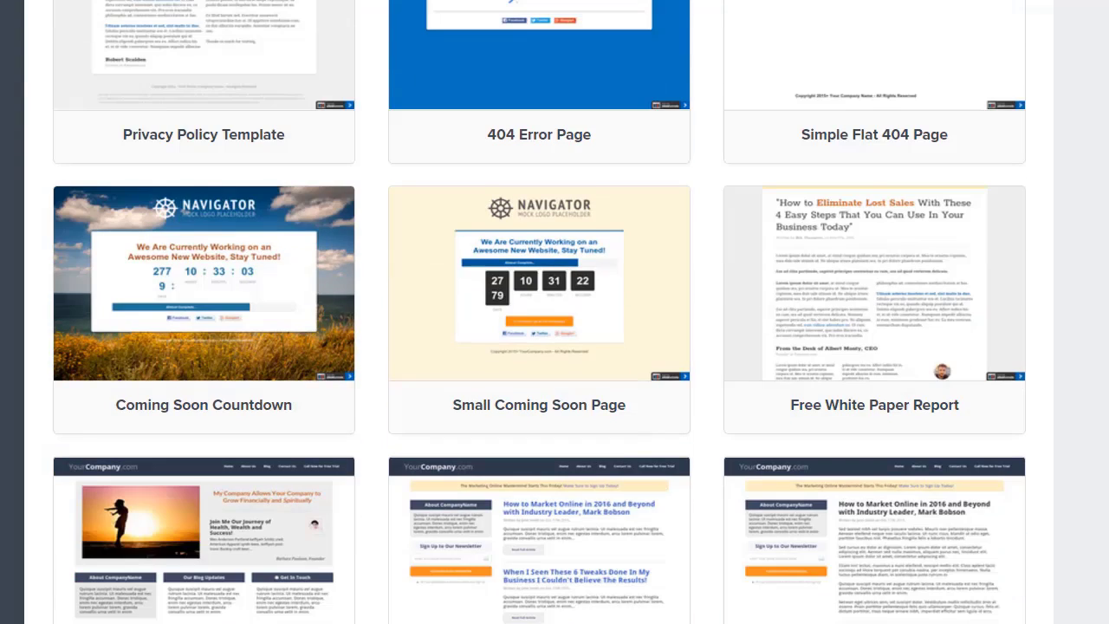
pyautogui.scroll(-1, 875, 485)
pyautogui.scroll(-5, 1089, 281)
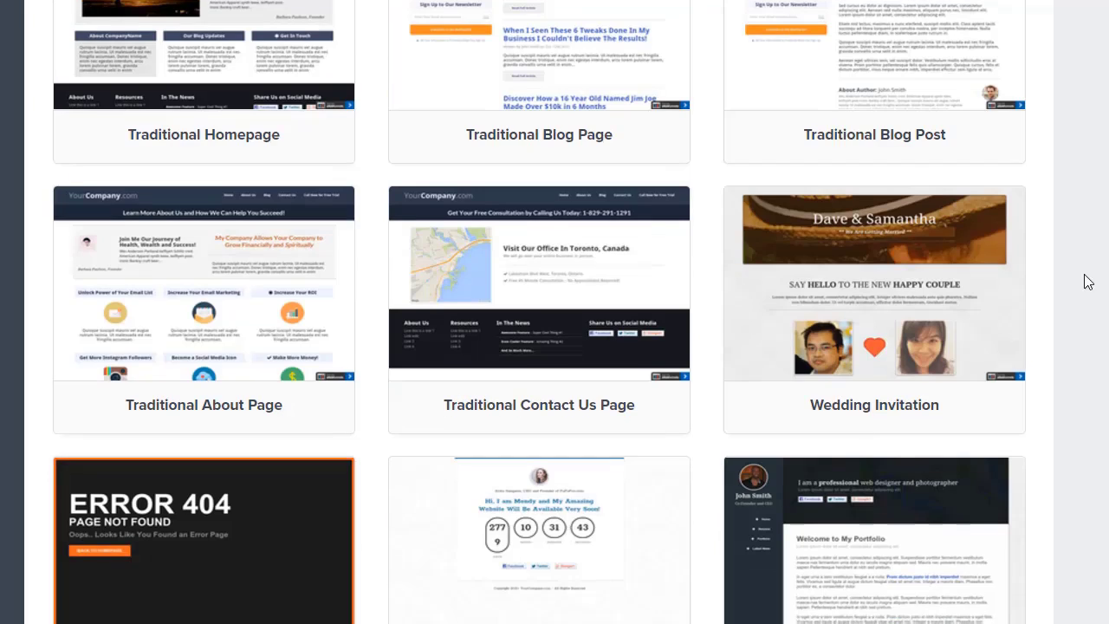
pyautogui.scroll(-10, 1091, 279)
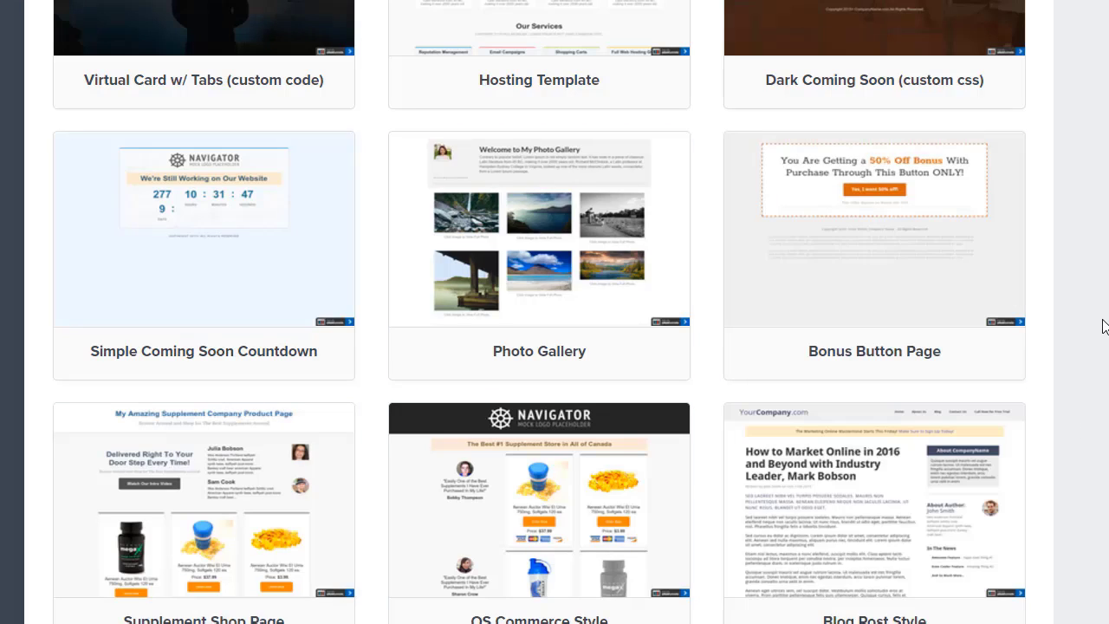
pyautogui.scroll(16, 1103, 326)
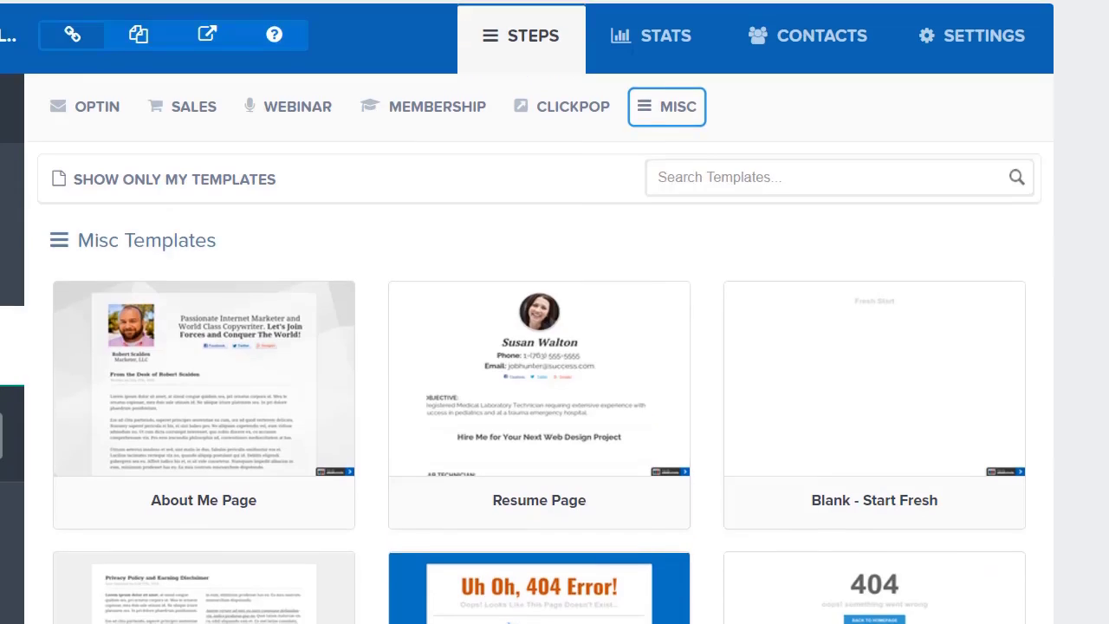
pyautogui.scroll(1, 1103, 326)
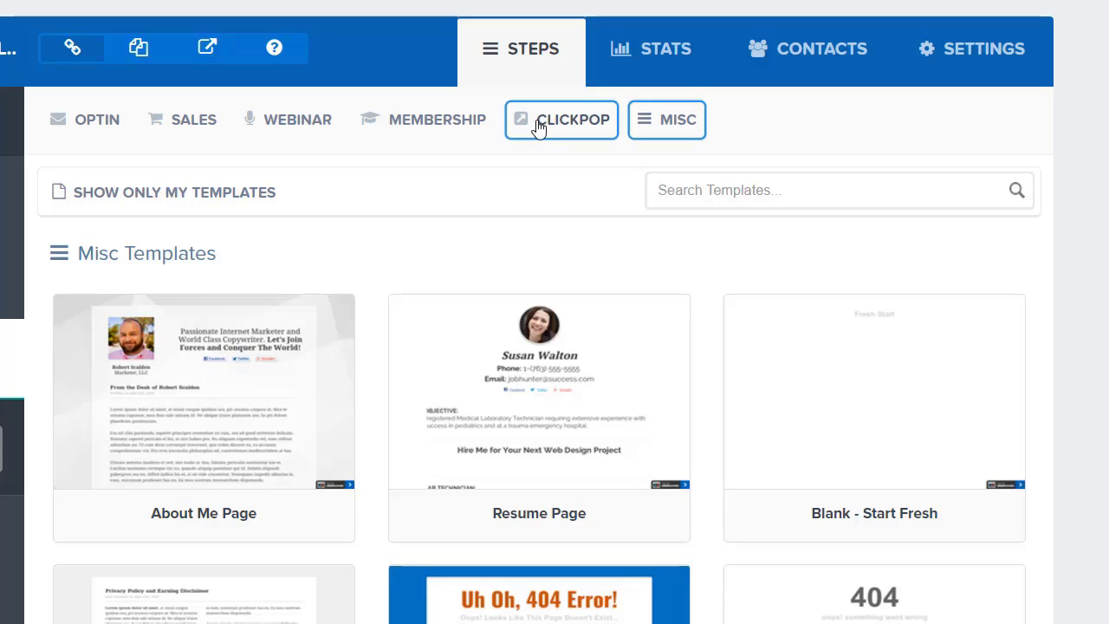
# - Display the sales Order Confirmation templates and look through the available designs
pyautogui.moveTo(305, 119)
pyautogui.moveTo(193, 118)
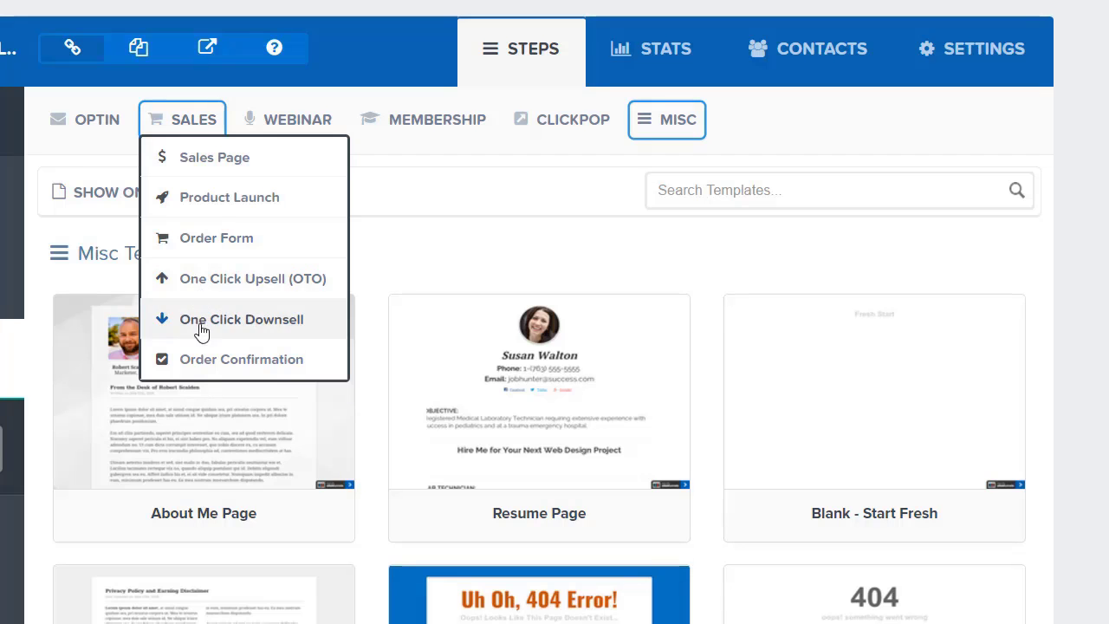
pyautogui.click(200, 362)
pyautogui.scroll(-2, 342, 470)
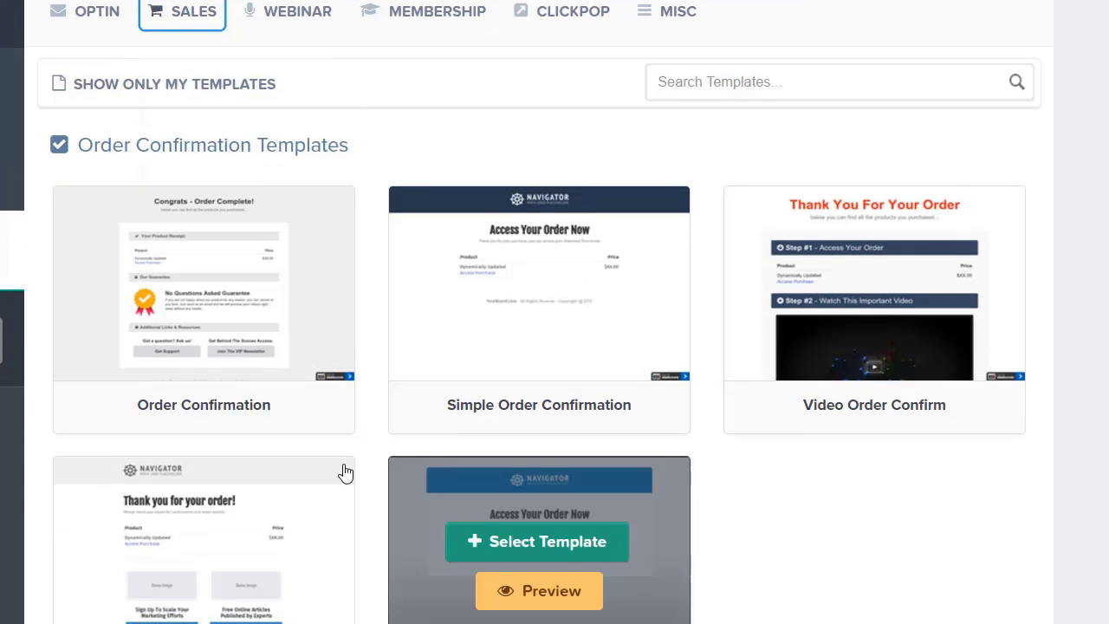
pyautogui.scroll(2, 221, 160)
# - Display the sales Order Form templates and examine the available order page designs
pyautogui.moveTo(193, 137)
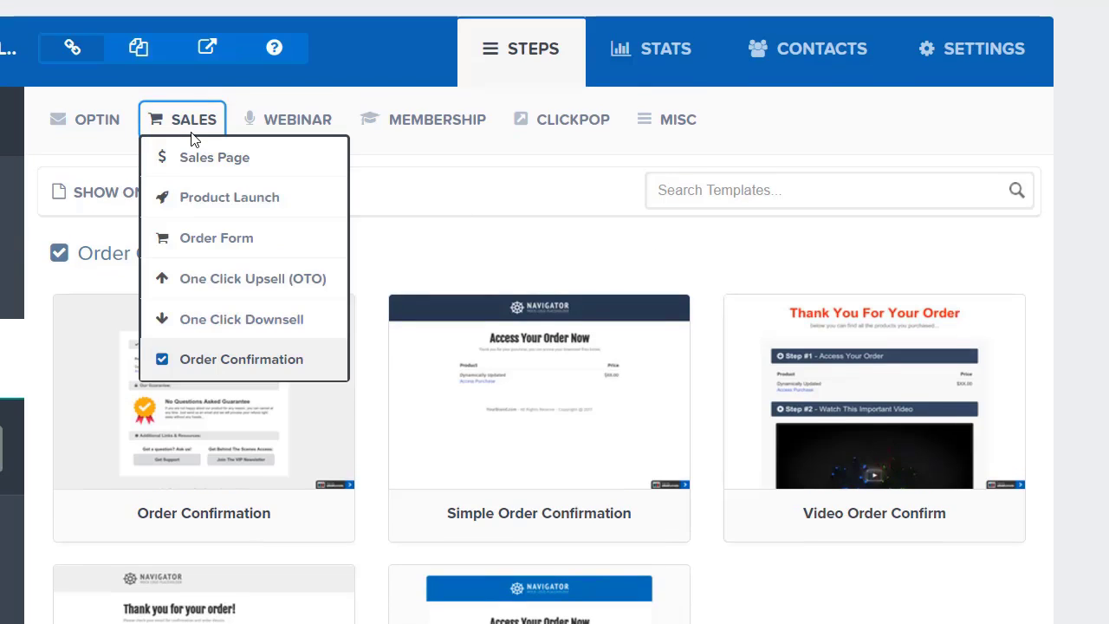
pyautogui.click(213, 243)
pyautogui.scroll(-4, 404, 266)
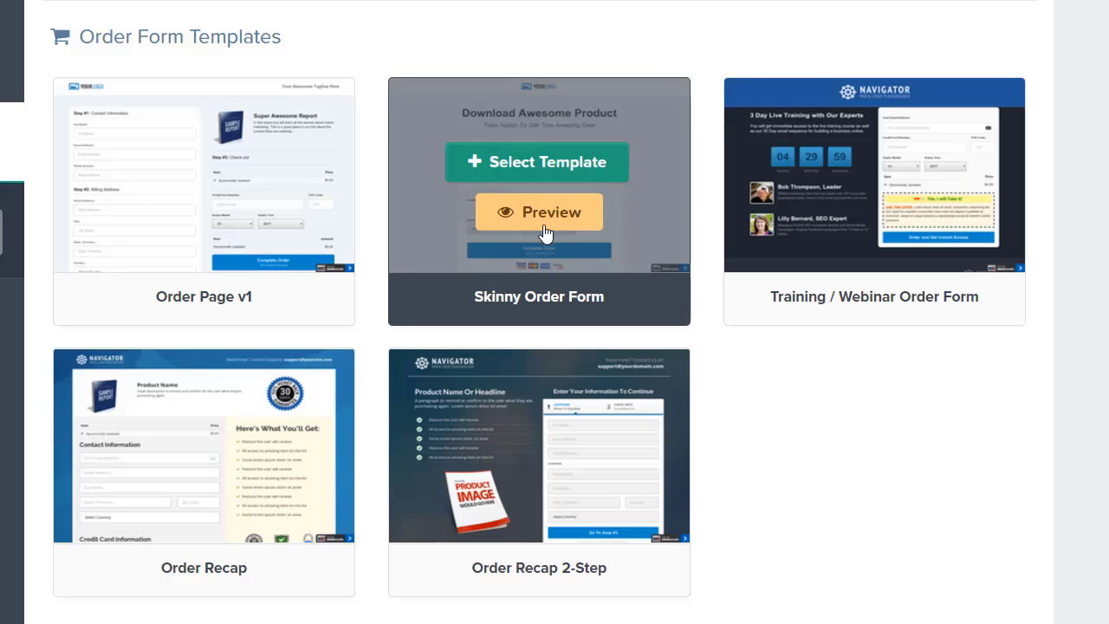
pyautogui.moveTo(282, 390)
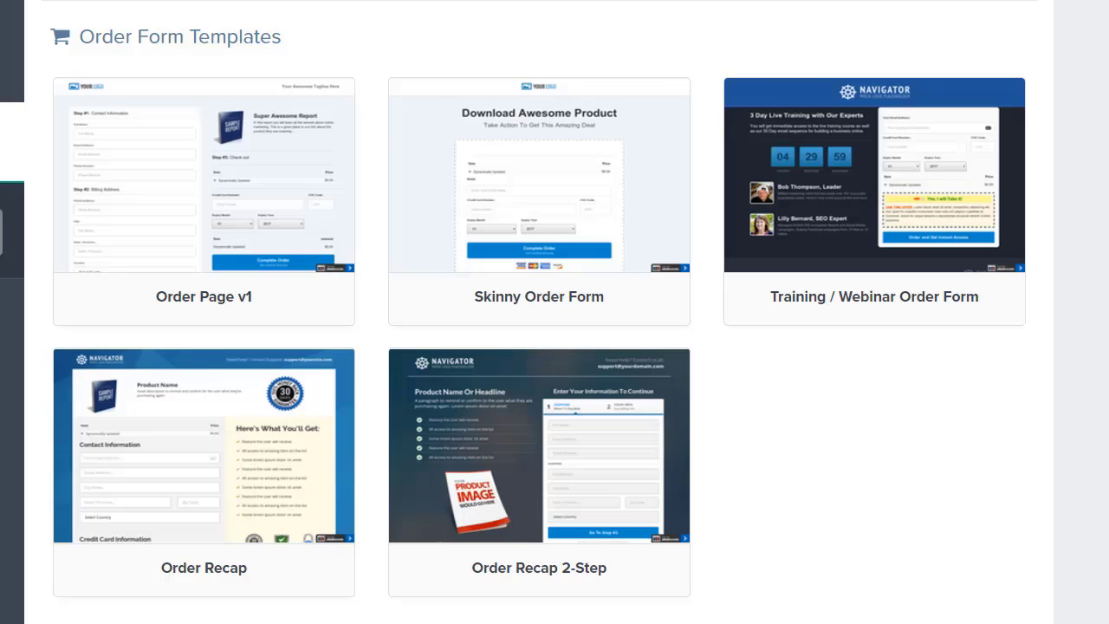
pyautogui.scroll(3, 539, 347)
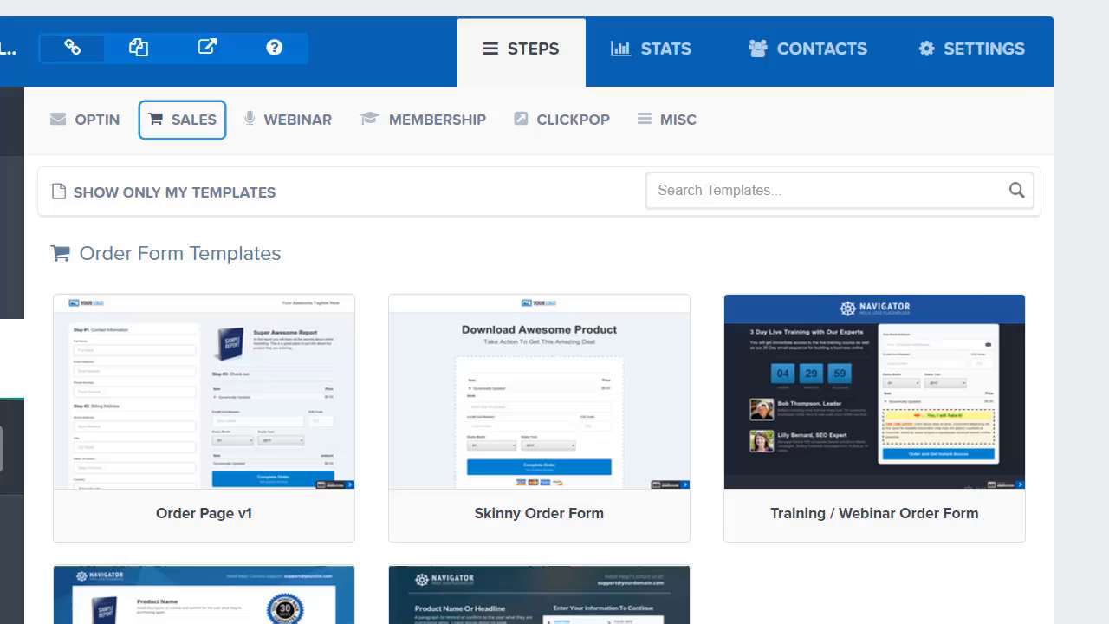
pyautogui.click(84, 121)
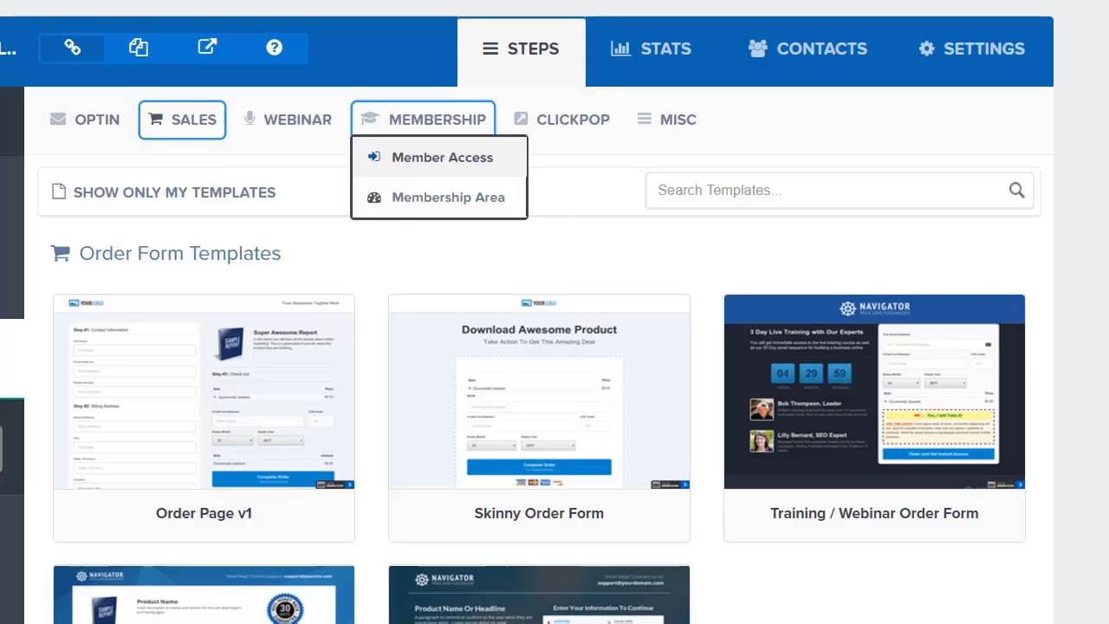